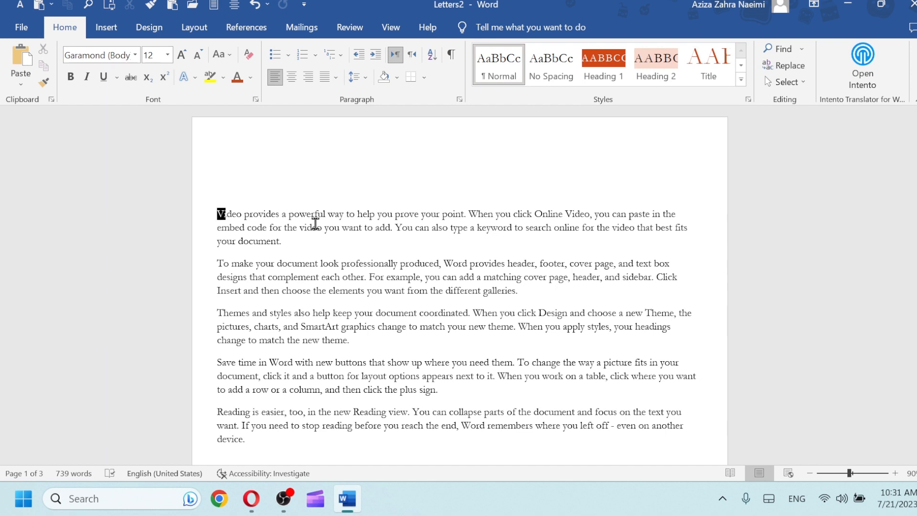
Show the ribbon's Mailings tools after briefly visiting References
{"action": "left_click", "coordinate": [249, 32]}
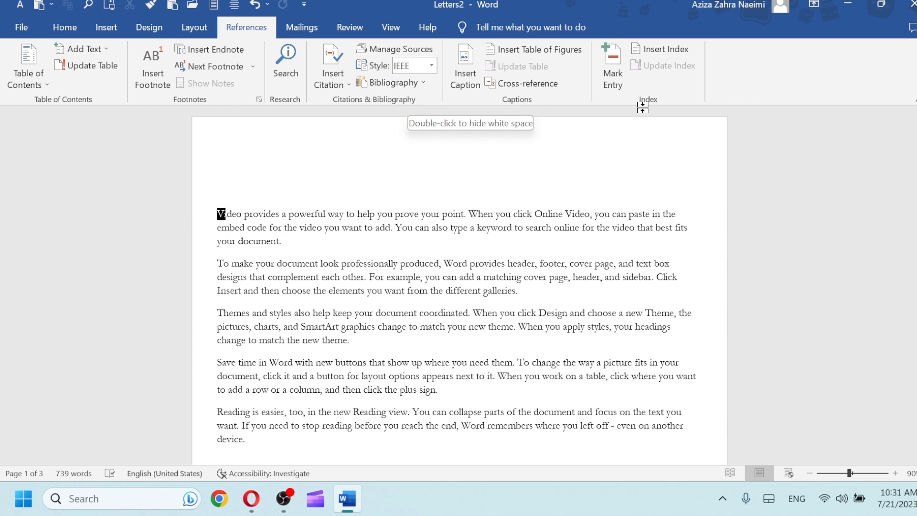
{"action": "left_click", "coordinate": [304, 33]}
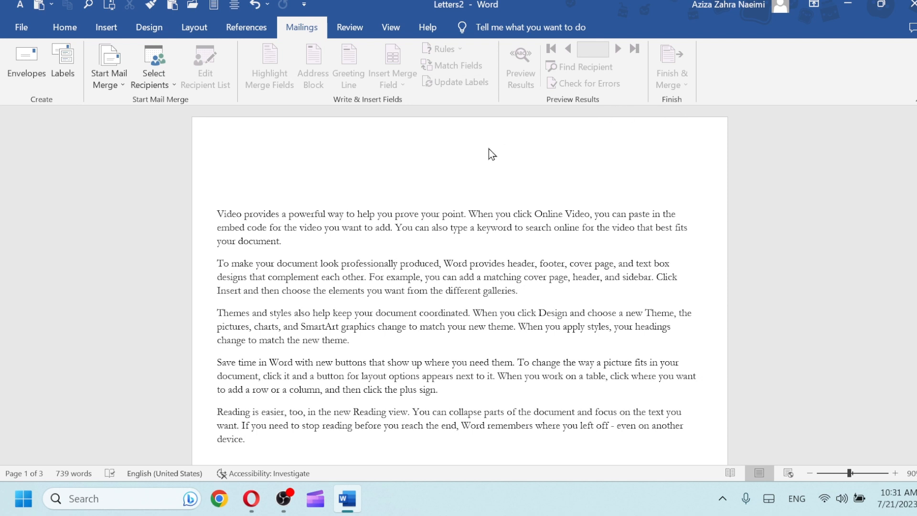
In Envelopes, enter the recipient's three-line delivery address: name, city and country, street
{"action": "left_click", "coordinate": [28, 71]}
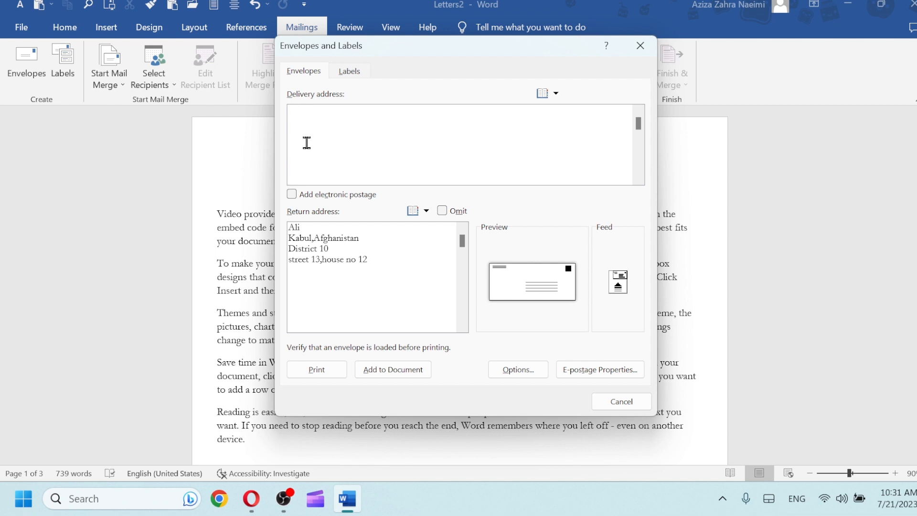
{"action": "type", "text": "Ali"}
{"action": "key", "text": "Return"}
{"action": "type", "text": "Kabul,Af"}
{"action": "type", "text": "hgn"}
{"action": "key", "text": "BackSpace"}
{"action": "key", "text": "BackSpace"}
{"action": "key", "text": "BackSpace"}
{"action": "type", "text": "ghanitan"}
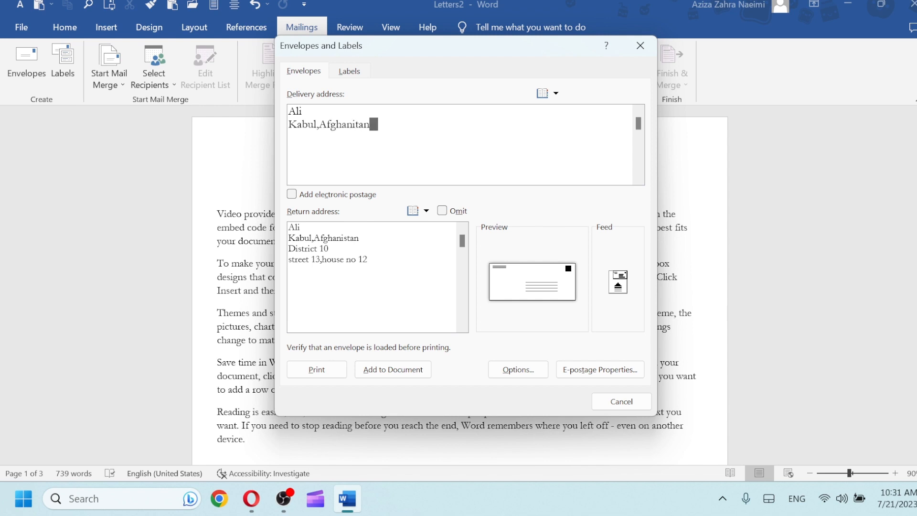
{"action": "key", "text": "Return"}
{"action": "type", "text": "street 04"}
Replace the old return address with the sender's four-line address: name, city, district, street
{"action": "left_click_drag", "start_coordinate": [388, 259], "coordinate": [294, 228]}
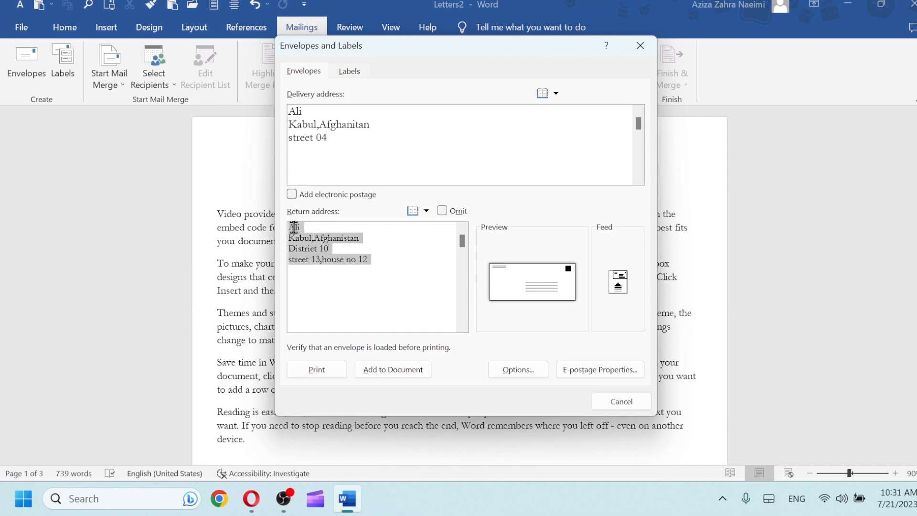
{"action": "key", "text": "BackSpace"}
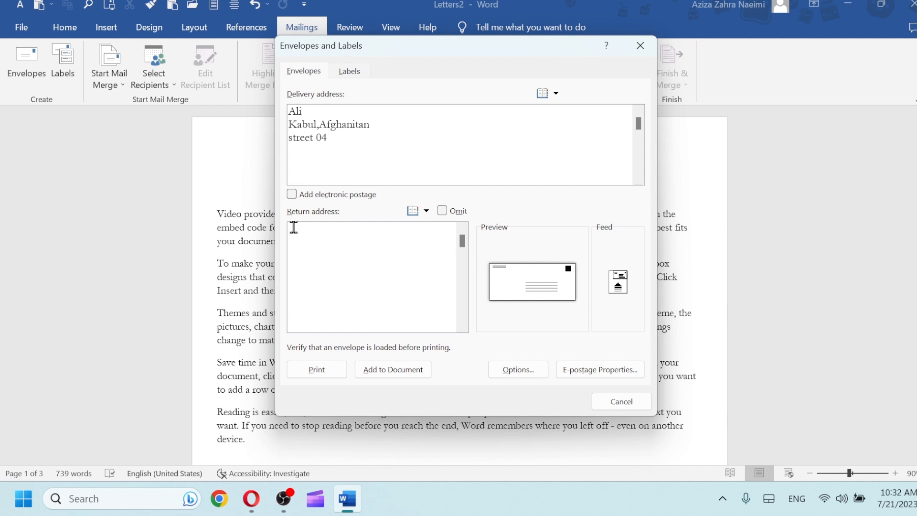
{"action": "type", "text": "Ahmad"}
{"action": "key", "text": "Return"}
{"action": "type", "text": "kabul,Afghn"}
{"action": "key", "text": "BackSpace"}
{"action": "type", "text": "anistan"}
{"action": "key", "text": "Return"}
{"action": "type", "text": "District 09"}
{"action": "key", "text": "Return"}
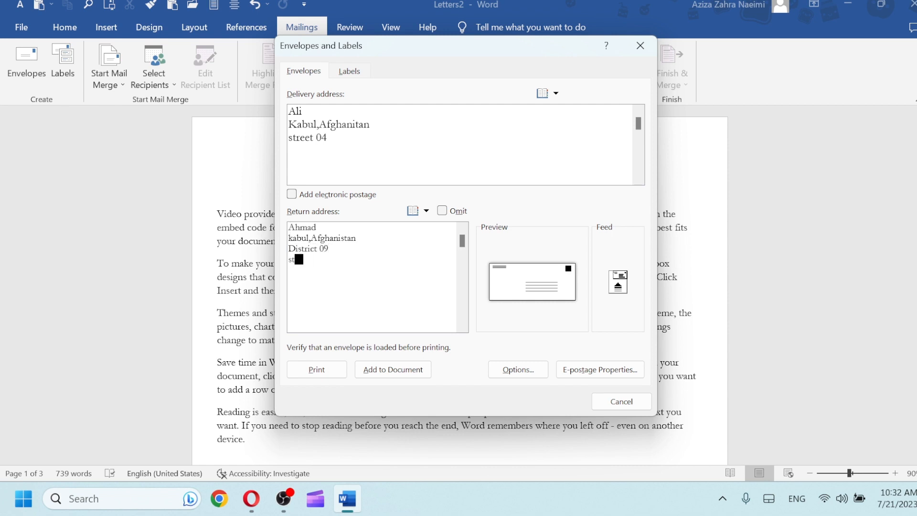
{"action": "type", "text": "street 23"}
Add the envelope to the document, keeping the new return address as default
{"action": "left_click", "coordinate": [376, 379]}
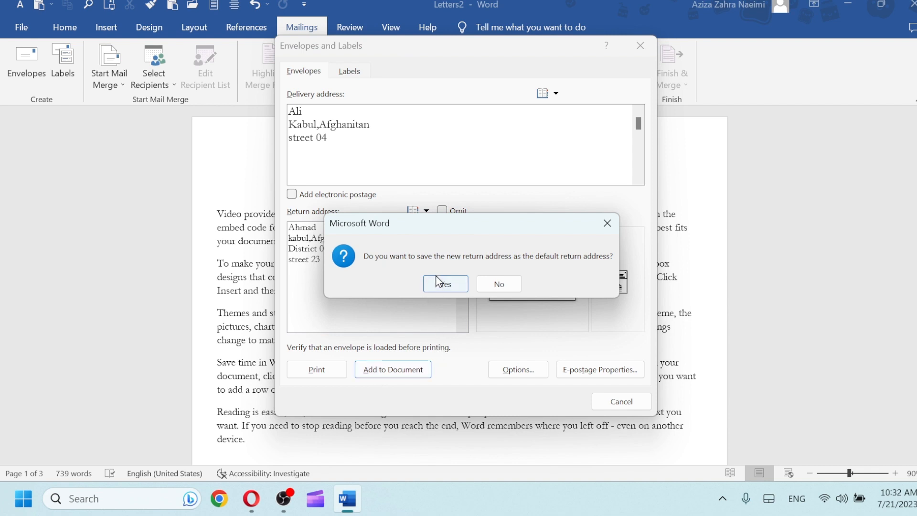
{"action": "left_click", "coordinate": [445, 284]}
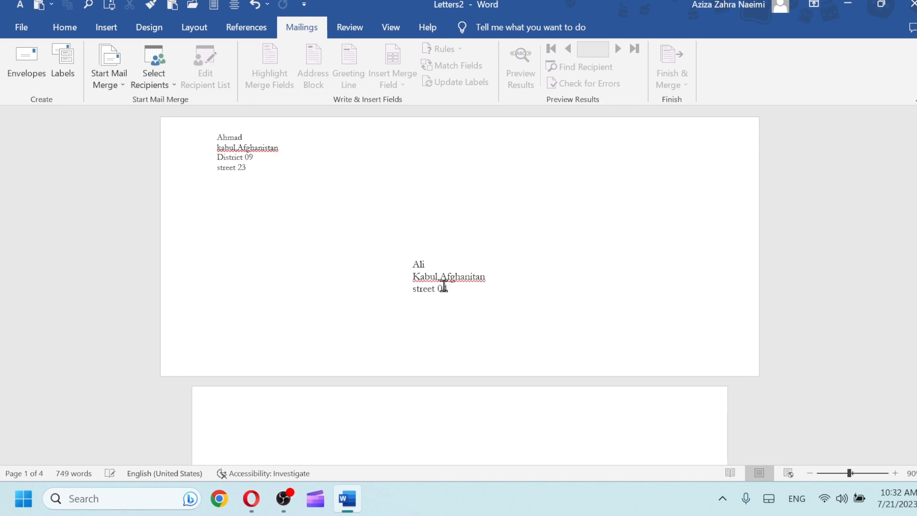
{"action": "left_click", "coordinate": [836, 473]}
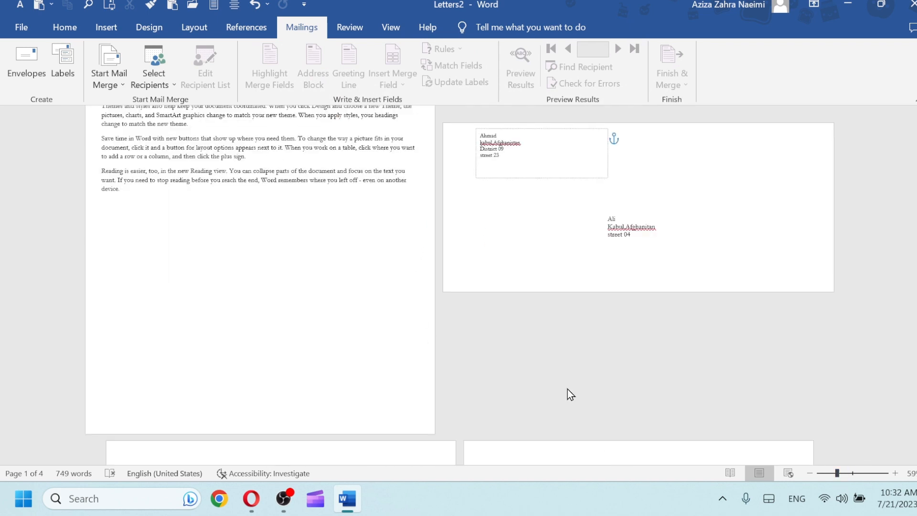
{"action": "left_click_drag", "start_coordinate": [916, 274], "coordinate": [916, 251]}
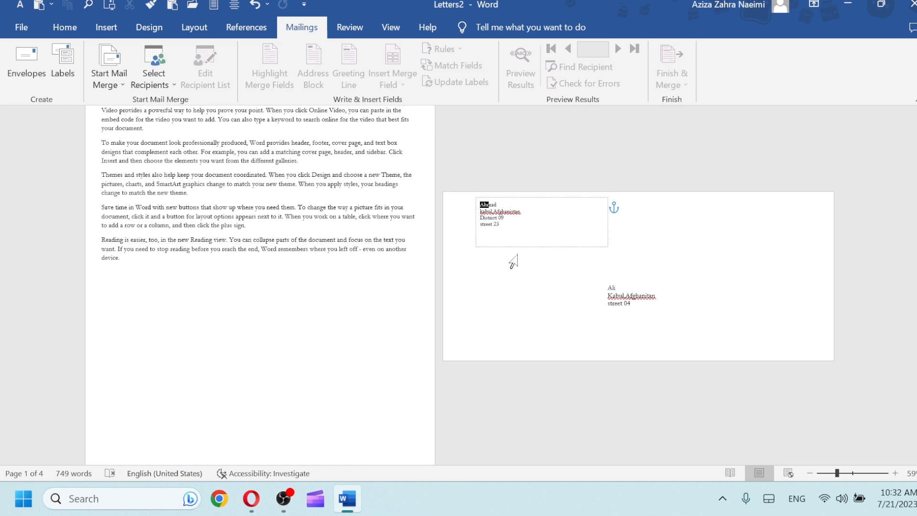
Make the envelope's return address red and two sizes larger
{"action": "left_click_drag", "start_coordinate": [500, 223], "coordinate": [474, 202]}
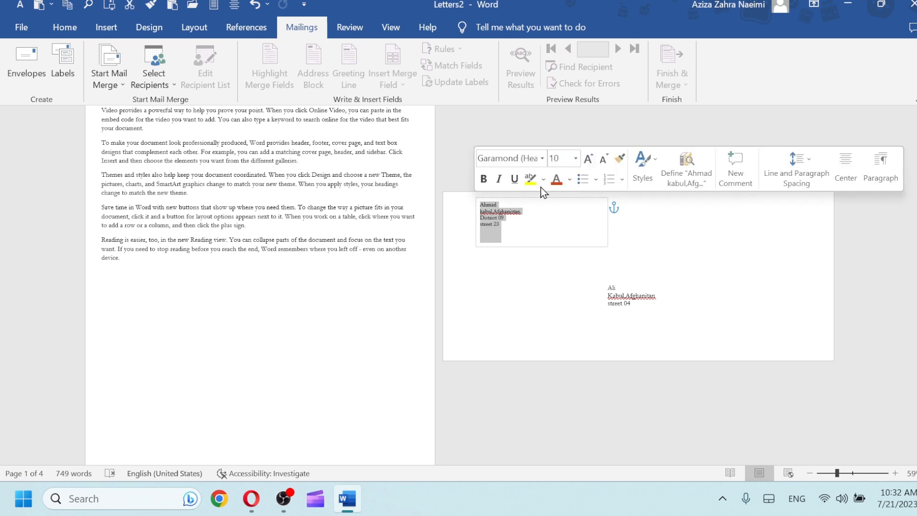
{"action": "left_click", "coordinate": [558, 183]}
{"action": "left_click", "coordinate": [587, 162]}
{"action": "left_click", "coordinate": [586, 162]}
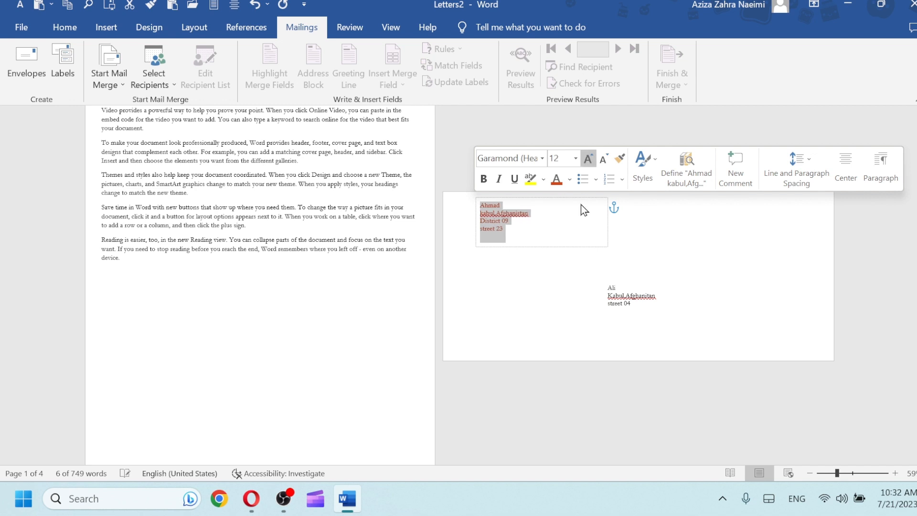
Make the delivery address red and three sizes larger, then zoom in to check it
{"action": "left_click_drag", "start_coordinate": [630, 302], "coordinate": [610, 292]}
{"action": "left_click", "coordinate": [593, 267]}
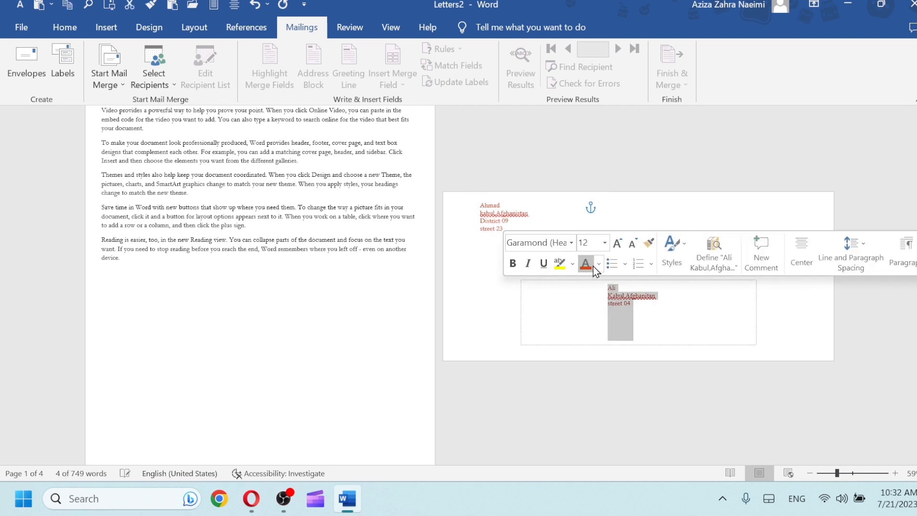
{"action": "left_click", "coordinate": [606, 243]}
{"action": "left_click", "coordinate": [615, 244]}
{"action": "left_click", "coordinate": [616, 244]}
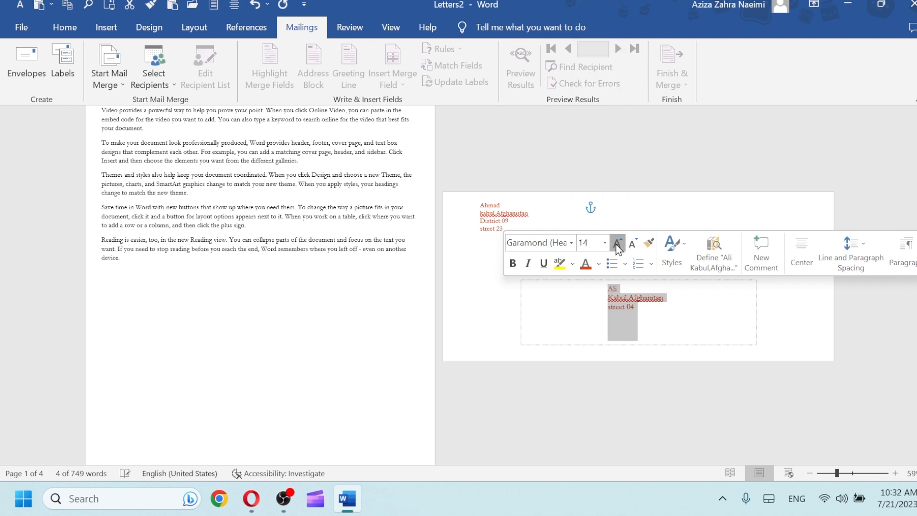
{"action": "right_click", "coordinate": [506, 330]}
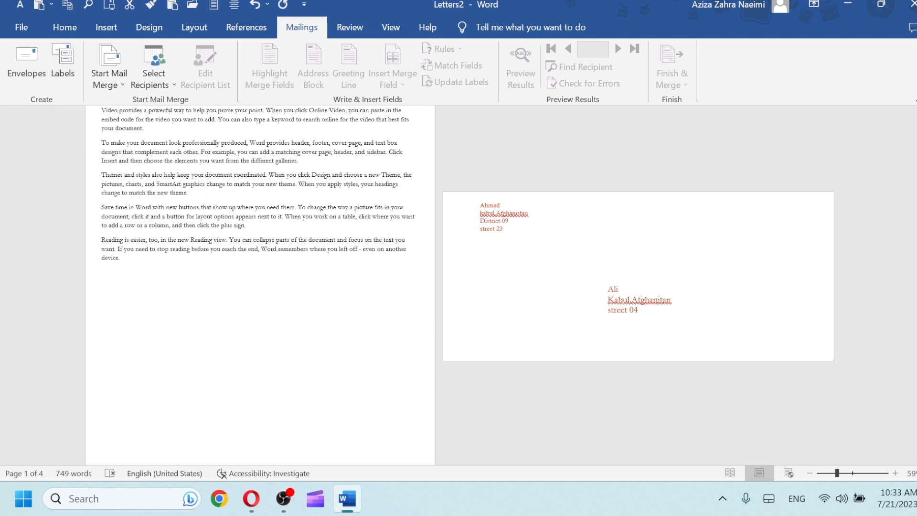
{"action": "scroll", "coordinate": [503, 241], "scroll_direction": "up", "scroll_amount": 3}
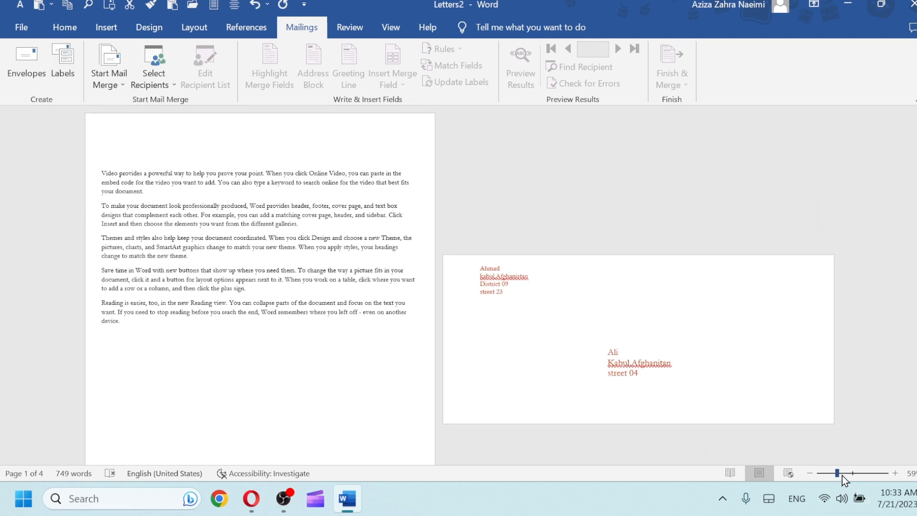
{"action": "left_click_drag", "start_coordinate": [842, 476], "coordinate": [852, 477]}
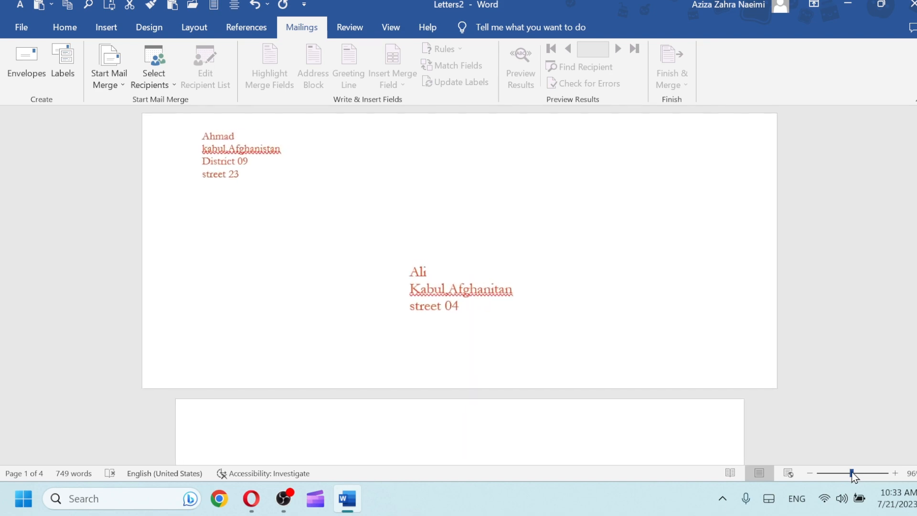
{"action": "scroll", "coordinate": [459, 286], "scroll_direction": "down", "scroll_amount": 10}
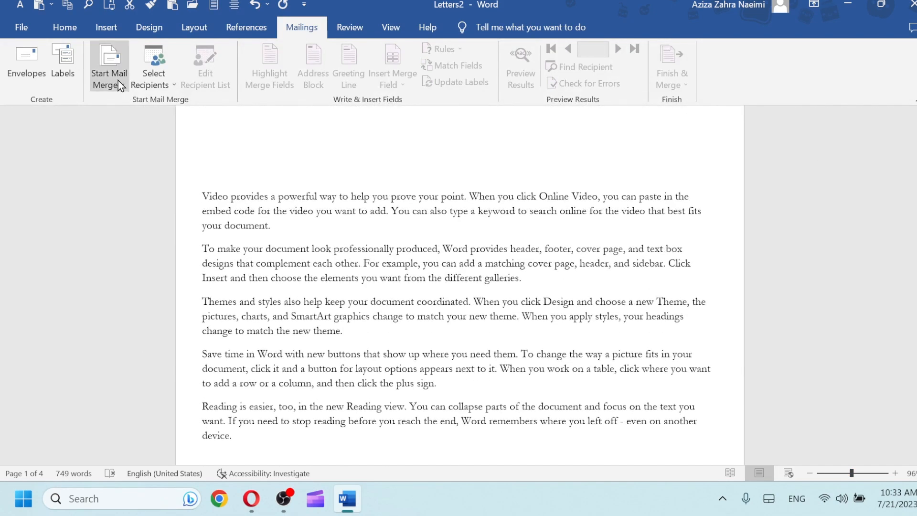
In Labels, replace the address with the contact's name, e-mail address and city on three lines
{"action": "left_click", "coordinate": [70, 84]}
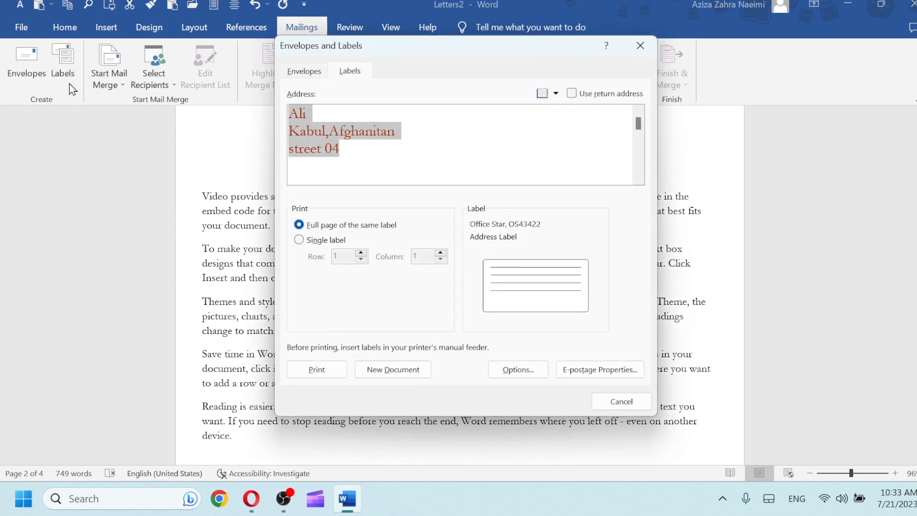
{"action": "key", "text": "Delete"}
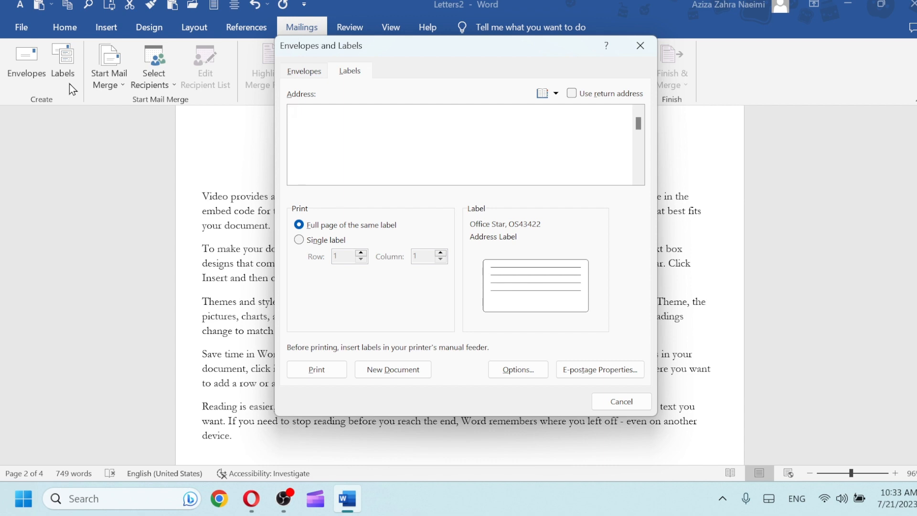
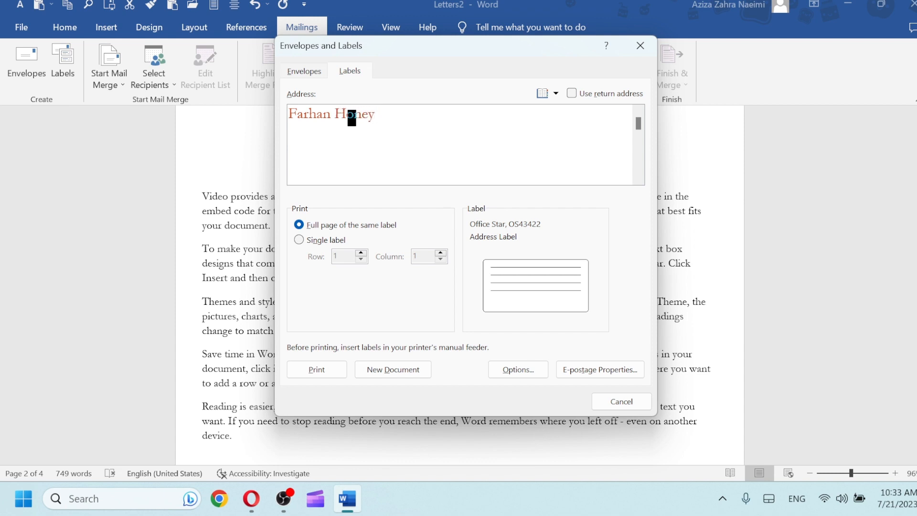
{"action": "key", "text": "Return"}
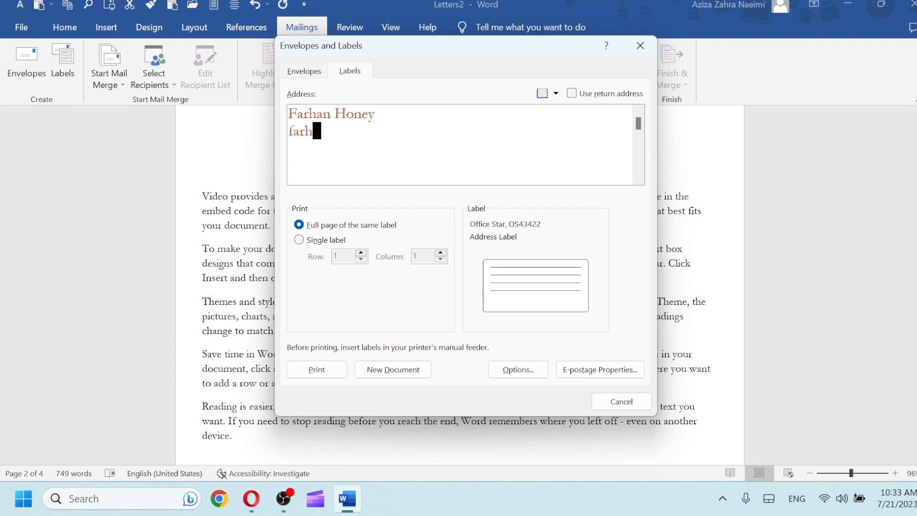
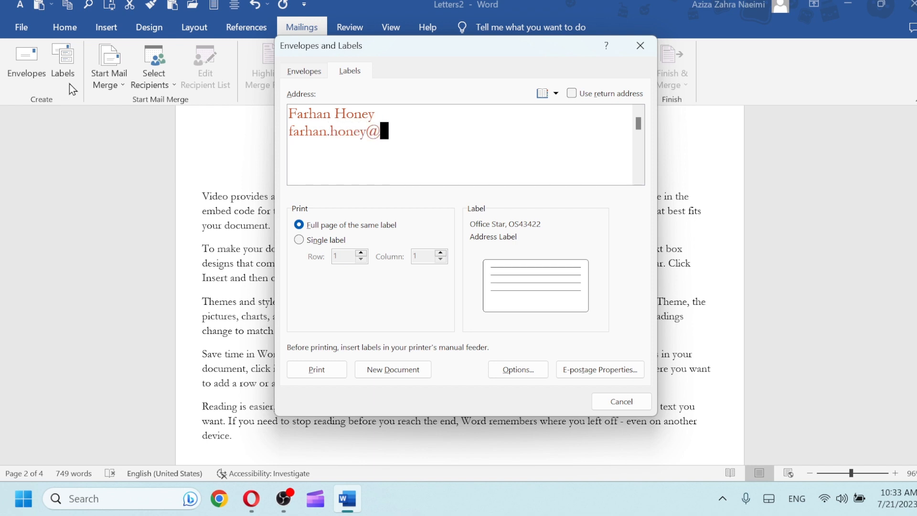
{"action": "key", "text": "Return"}
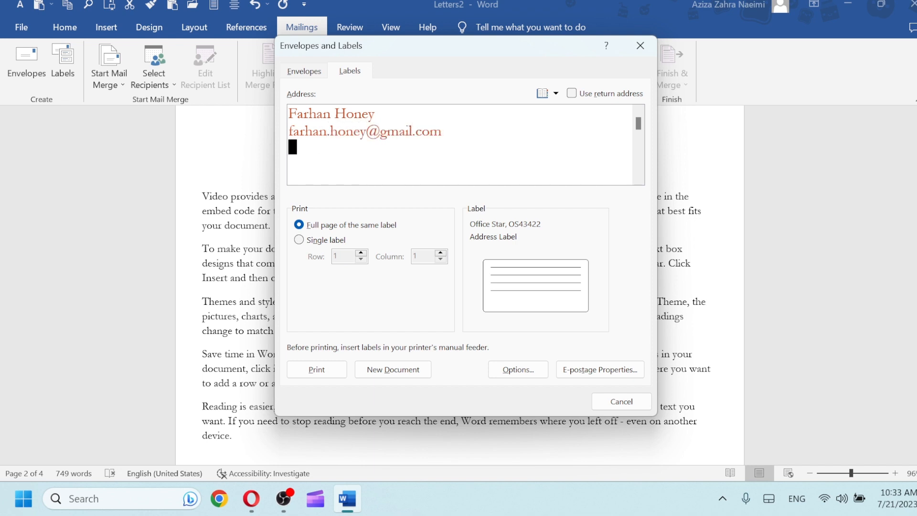
{"action": "type", "text": "kabul,"}
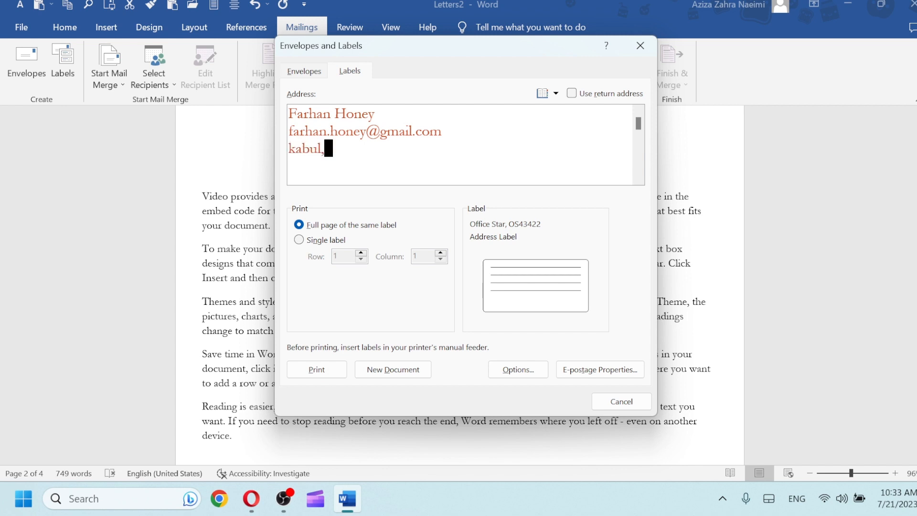
{"action": "type", "text": "Afghanis"}
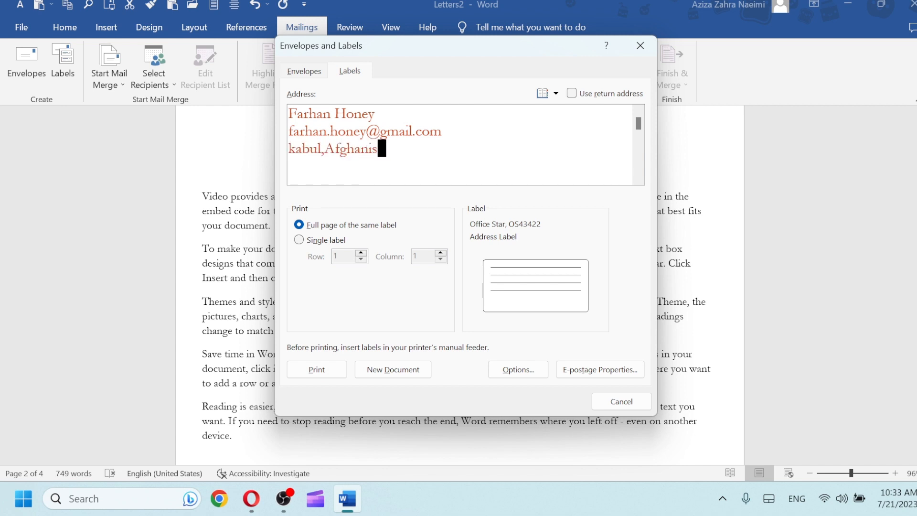
{"action": "type", "text": "tan"}
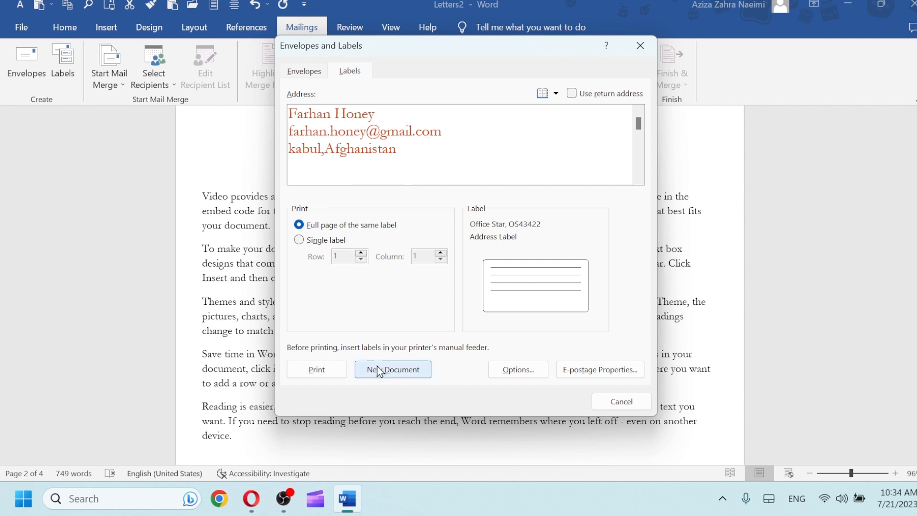
Create a new document with a full page of Office Star OS43422 address labels
{"action": "left_click", "coordinate": [508, 368]}
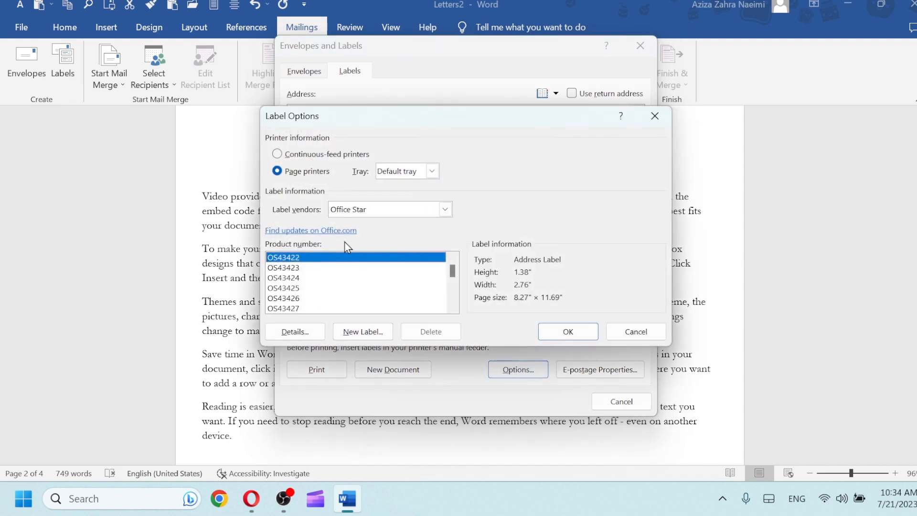
{"action": "left_click", "coordinate": [446, 209]}
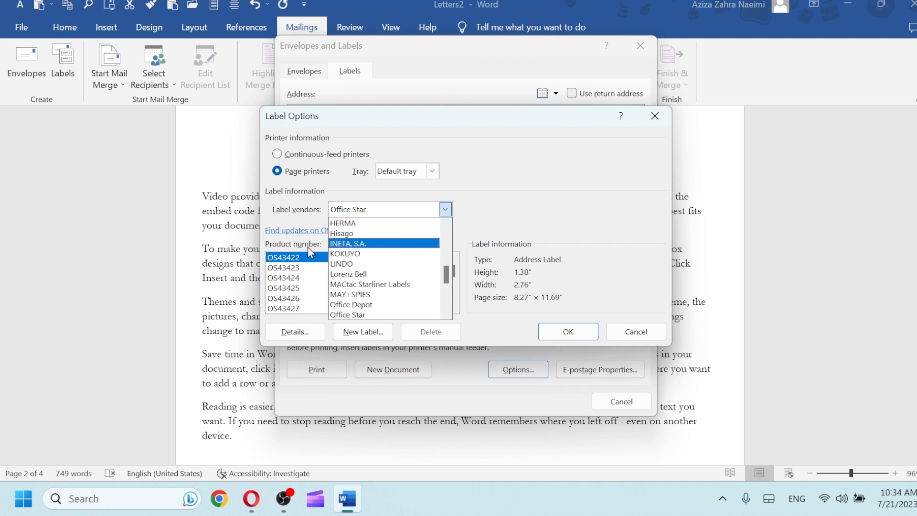
{"action": "left_click", "coordinate": [359, 212]}
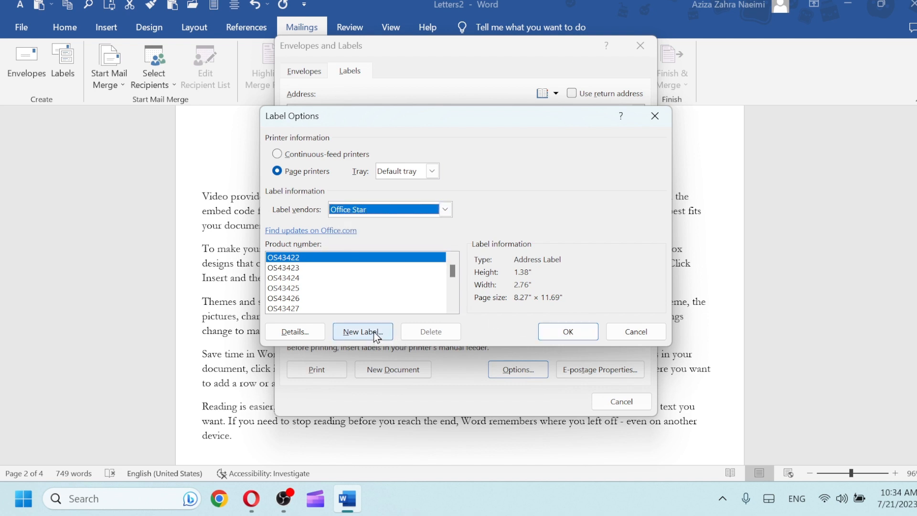
{"action": "left_click", "coordinate": [587, 332]}
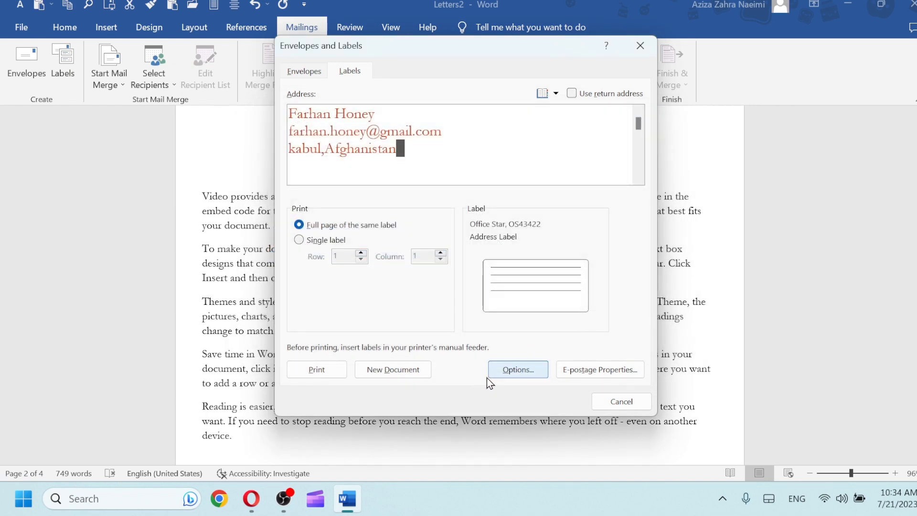
{"action": "left_click", "coordinate": [397, 371]}
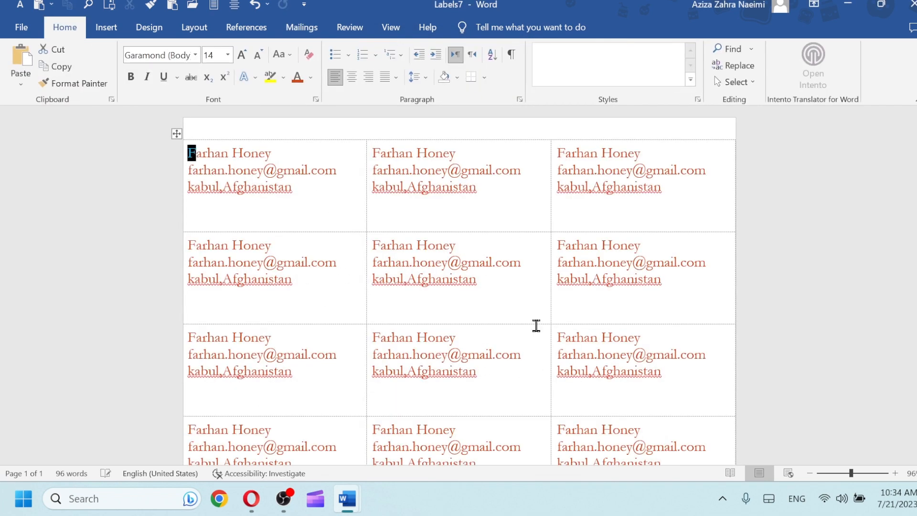
Scroll through the label page to review the repeated addresses
{"action": "scroll", "coordinate": [459, 291], "scroll_direction": "down", "scroll_amount": 10}
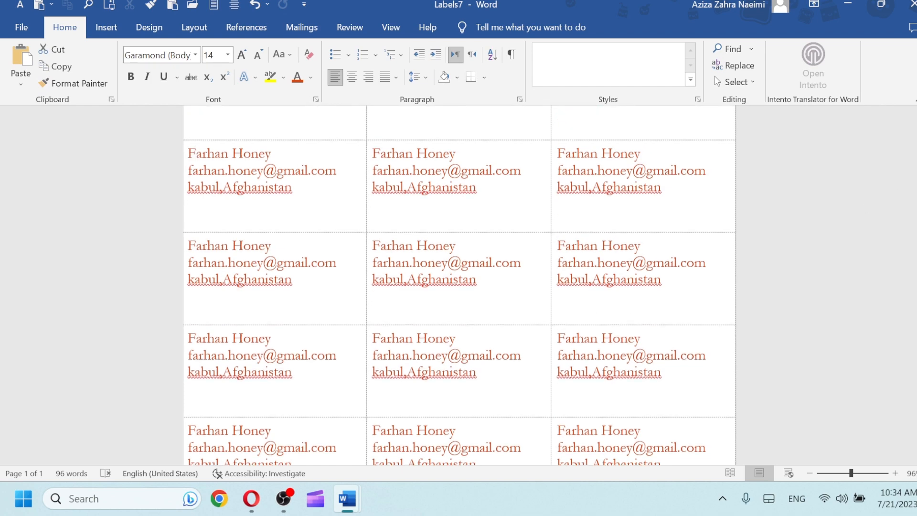
{"action": "scroll", "coordinate": [460, 291], "scroll_direction": "up", "scroll_amount": 10}
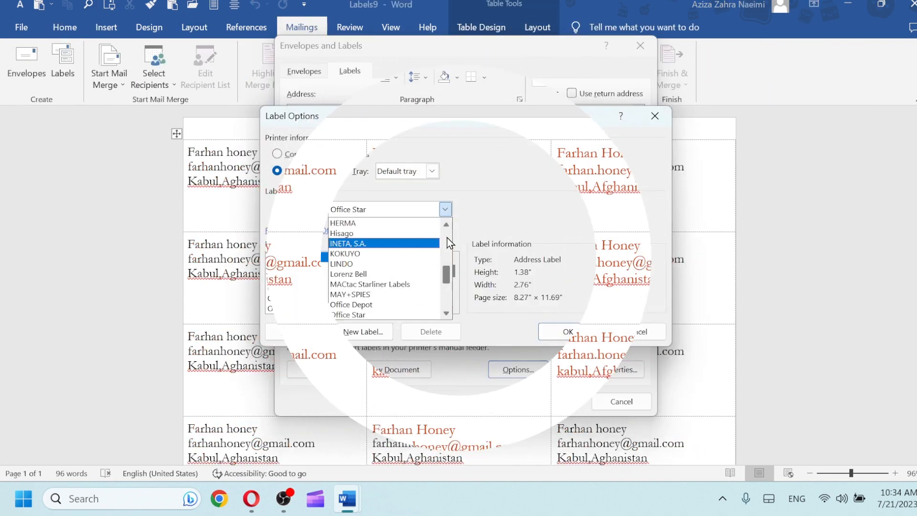
{"action": "scroll", "coordinate": [447, 237], "scroll_direction": "up", "scroll_amount": 10}
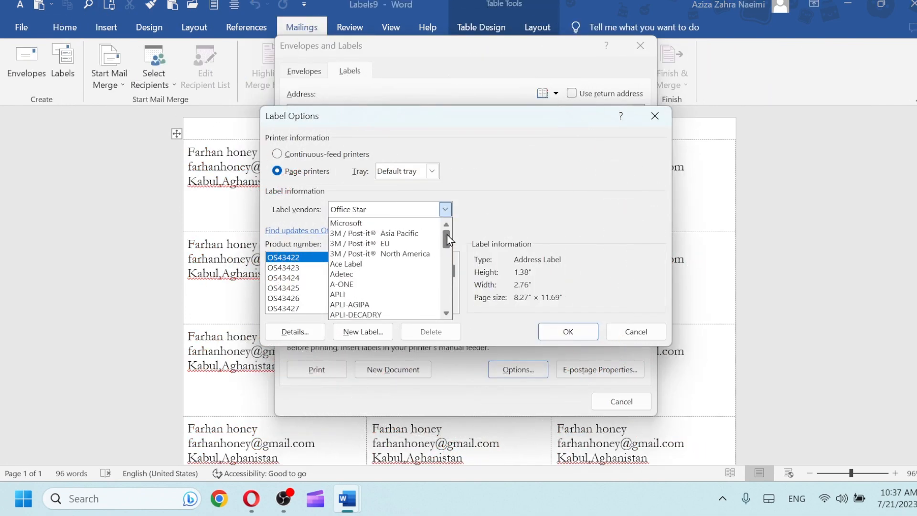
Create a new label document using a custom Microsoft 1/4 Letter label
{"action": "left_click", "coordinate": [380, 223]}
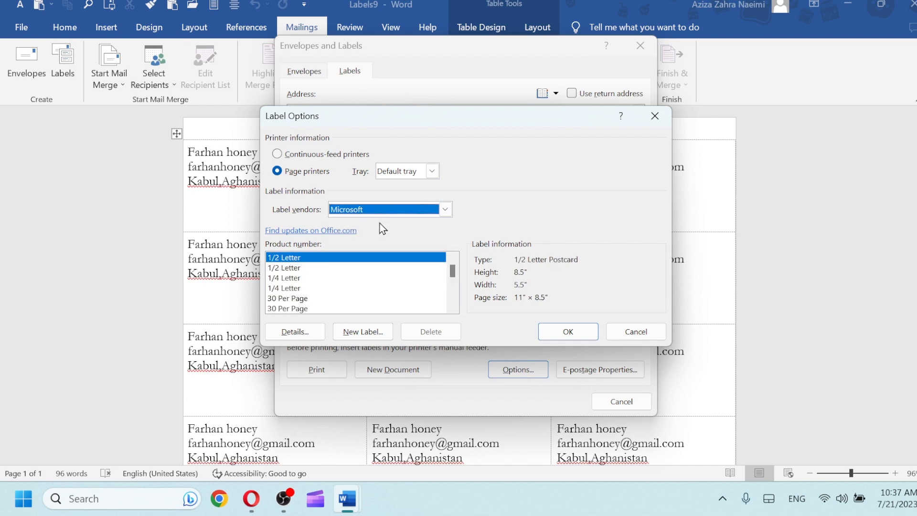
{"action": "left_click", "coordinate": [290, 279]}
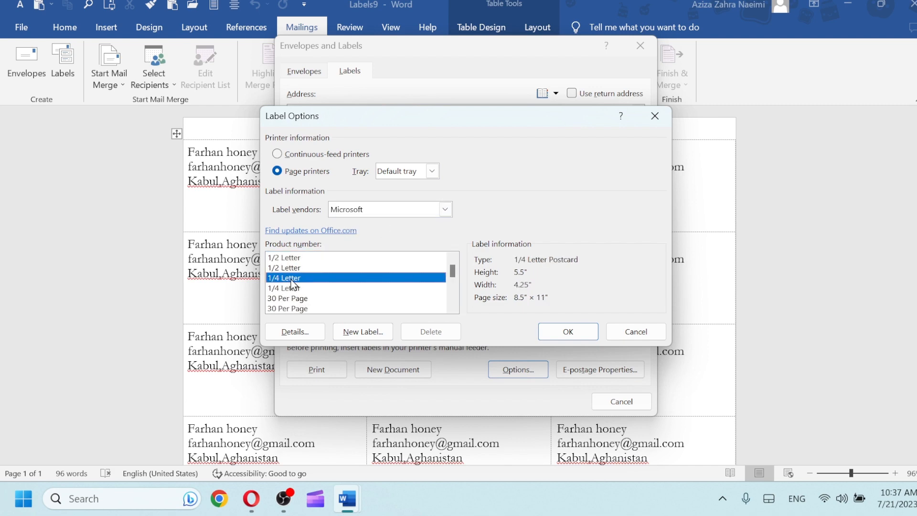
{"action": "left_click", "coordinate": [339, 330]}
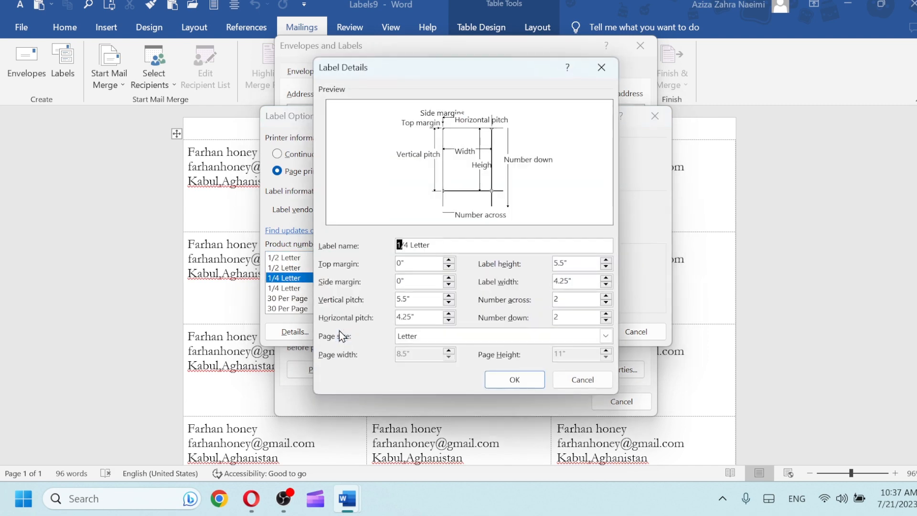
{"action": "left_click", "coordinate": [497, 385]}
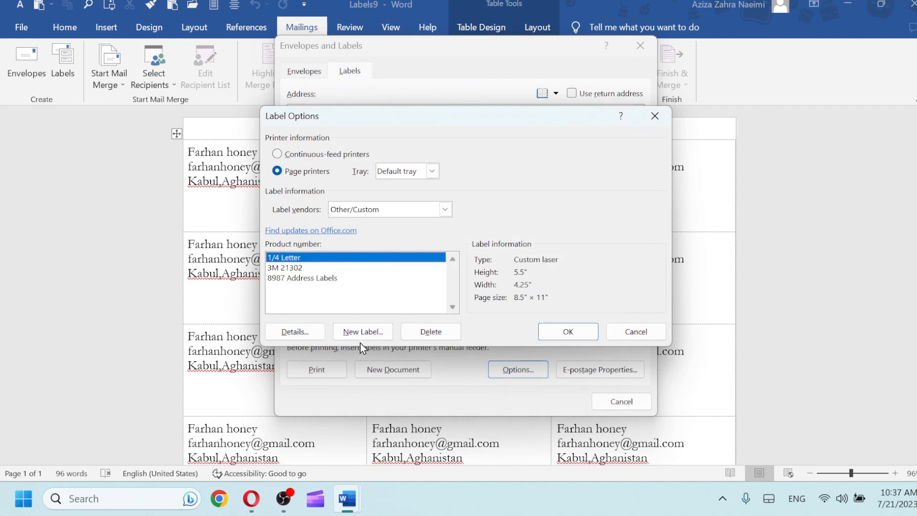
{"action": "left_click", "coordinate": [563, 333]}
{"action": "left_click", "coordinate": [411, 369]}
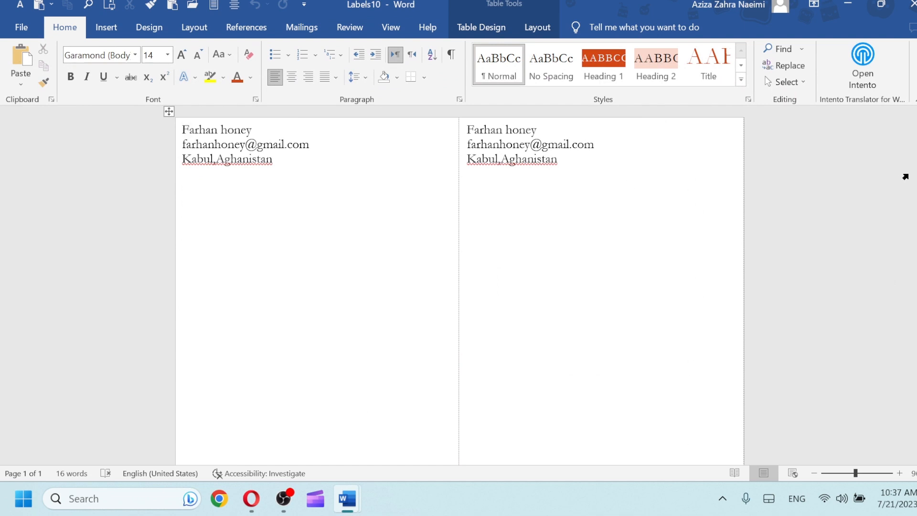
Switch back to the Letters2 document with the Mailings tab showing
{"action": "left_click_drag", "start_coordinate": [915, 200], "coordinate": [916, 148]}
{"action": "key", "text": "shift+Right"}
{"action": "left_click", "coordinate": [310, 30]}
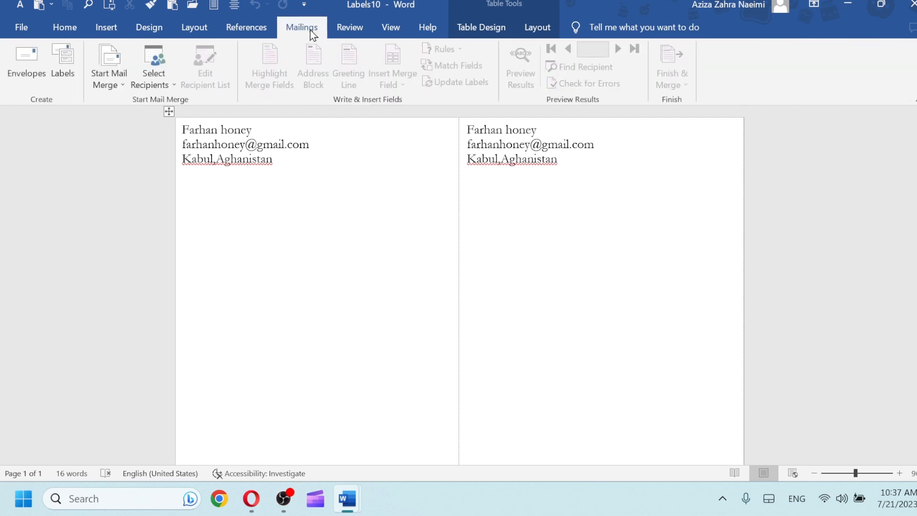
{"action": "mouse_move", "coordinate": [347, 499]}
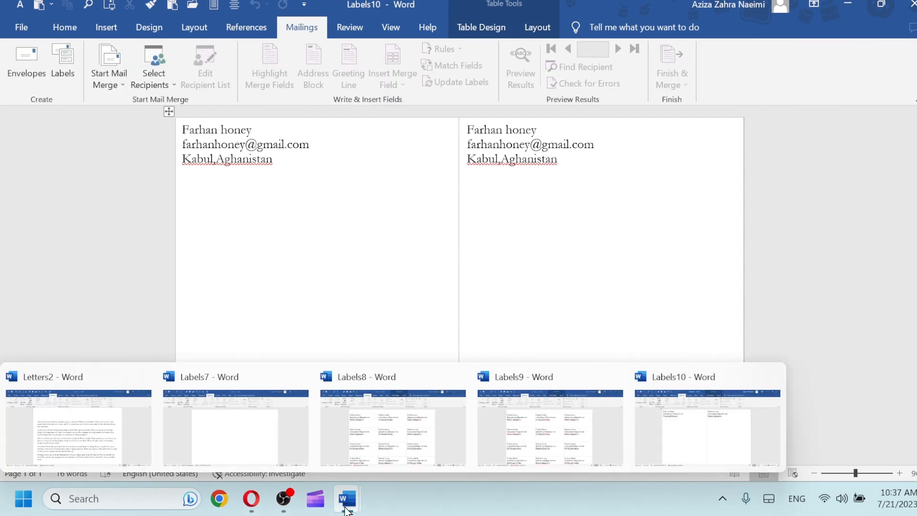
{"action": "left_click", "coordinate": [91, 431]}
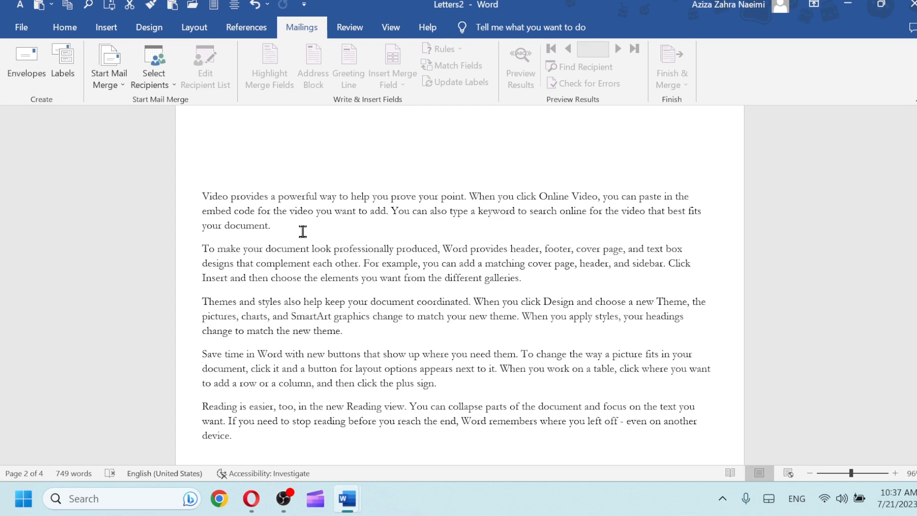
Start a new recipient list and fill in the first entry's title, name, company, city, country and e-mail
{"action": "left_click", "coordinate": [165, 85]}
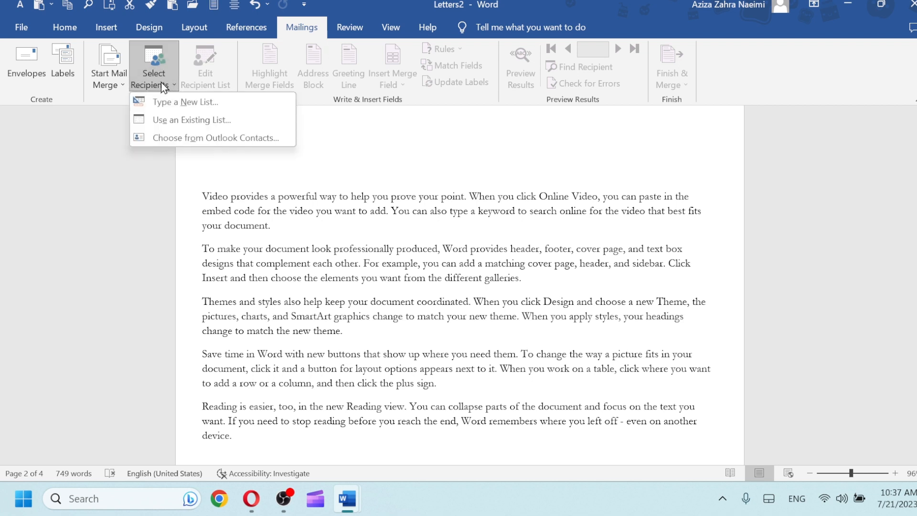
{"action": "left_click", "coordinate": [182, 105]}
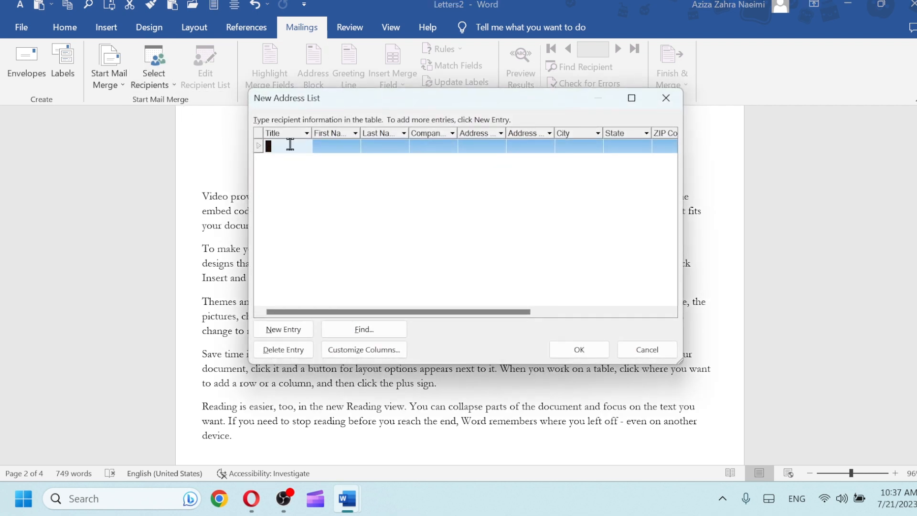
{"action": "type", "text": "MR"}
{"action": "key", "text": "BackSpace"}
{"action": "type", "text": "r"}
{"action": "key", "text": "Tab"}
{"action": "key", "text": "Tab"}
{"action": "left_click", "coordinate": [442, 146]}
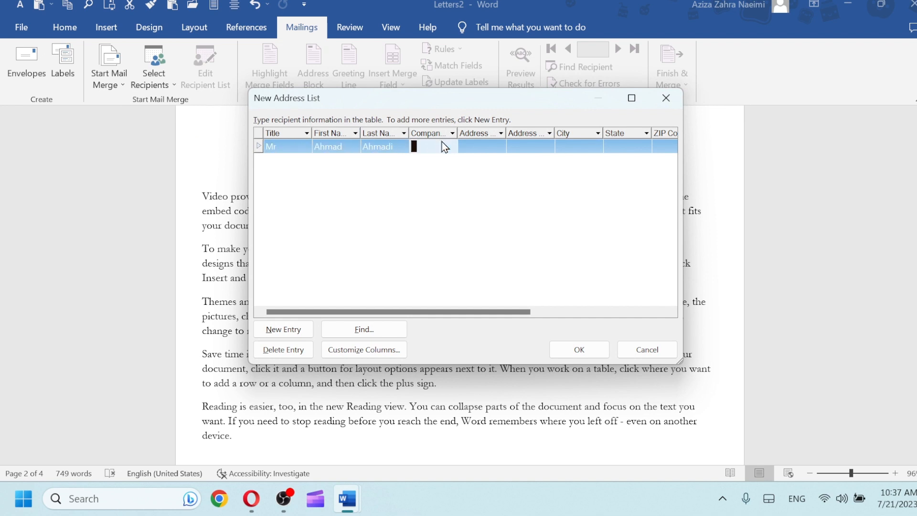
{"action": "type", "text": "Farhan"}
{"action": "left_click", "coordinate": [582, 147]}
{"action": "type", "text": "Kabul"}
{"action": "left_click_drag", "start_coordinate": [497, 314], "coordinate": [609, 313]}
{"action": "left_click", "coordinate": [522, 146]}
{"action": "type", "text": "Afg"}
{"action": "type", "text": "hanistan"}
{"action": "left_click", "coordinate": [653, 138]}
{"action": "left_click_drag", "start_coordinate": [511, 314], "coordinate": [672, 309]}
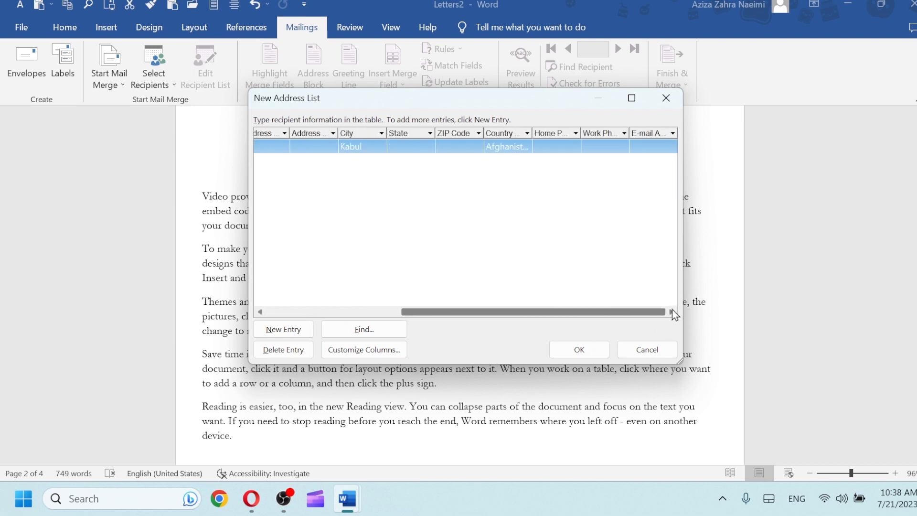
{"action": "left_click", "coordinate": [658, 146]}
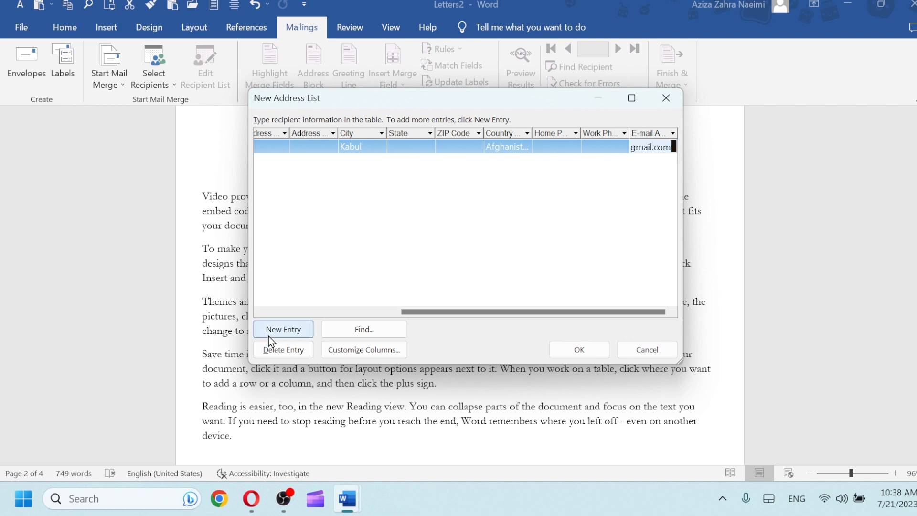
Add a second recipient with title, name, company, city, country and e-mail
{"action": "left_click", "coordinate": [285, 330]}
{"action": "type", "text": "Mss"}
{"action": "key", "text": "Tab"}
{"action": "key", "text": "Tab"}
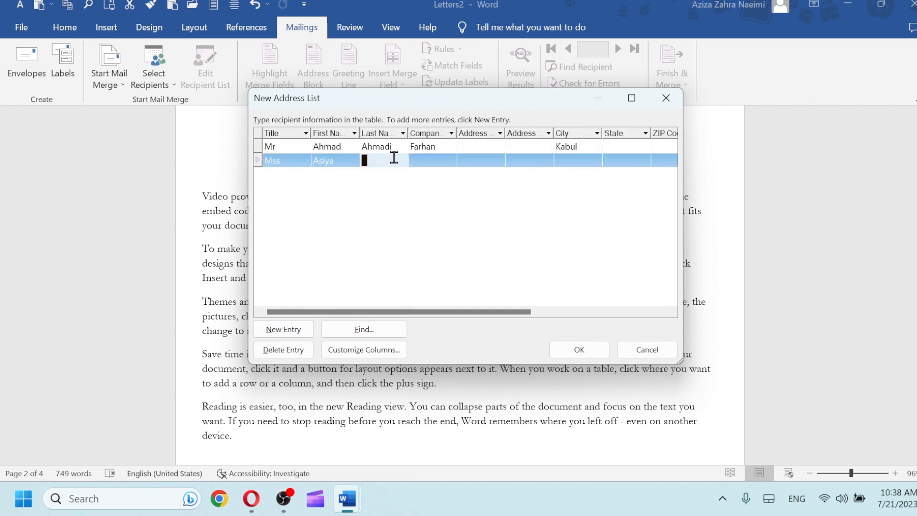
{"action": "key", "text": "Tab"}
{"action": "type", "text": "Farhan"}
{"action": "left_click", "coordinate": [579, 166]}
{"action": "type", "text": "Kabul"}
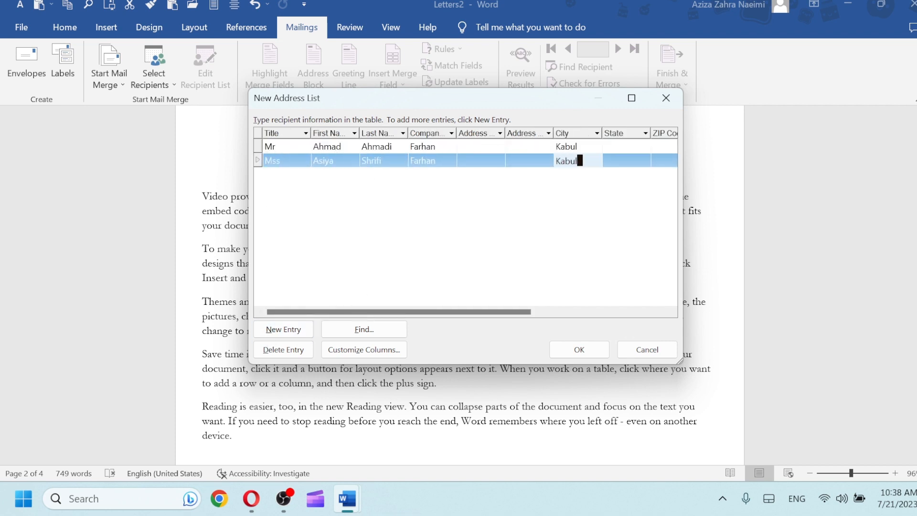
{"action": "left_click_drag", "start_coordinate": [426, 312], "coordinate": [560, 311]}
{"action": "left_click", "coordinate": [503, 162]}
{"action": "type", "text": "Afghanistan"}
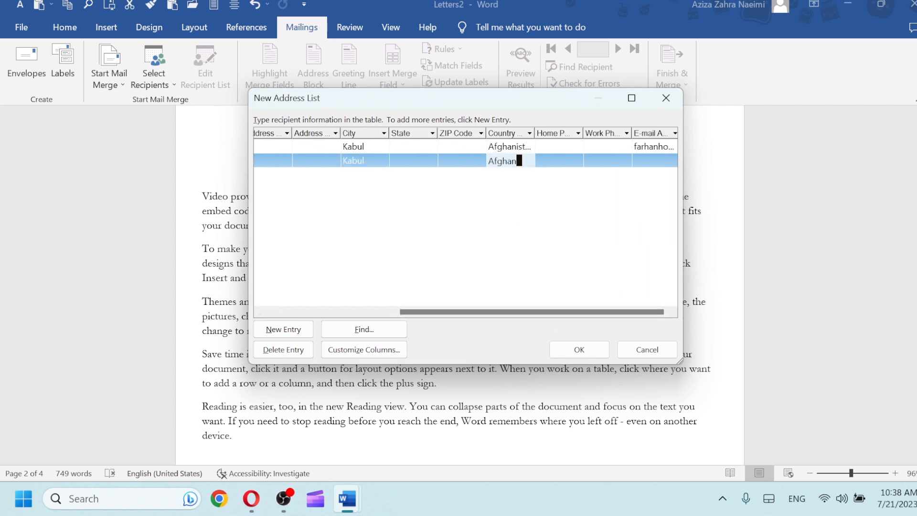
{"action": "left_click", "coordinate": [653, 163]}
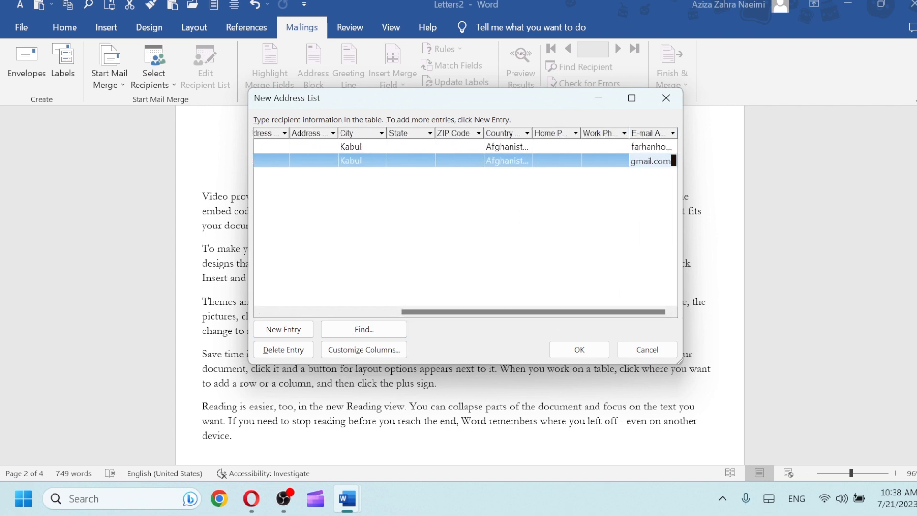
Add a third recipient with title, name, company, city, country and e-mail
{"action": "left_click", "coordinate": [283, 329]}
{"action": "type", "text": "Mr"}
{"action": "left_click", "coordinate": [335, 175]}
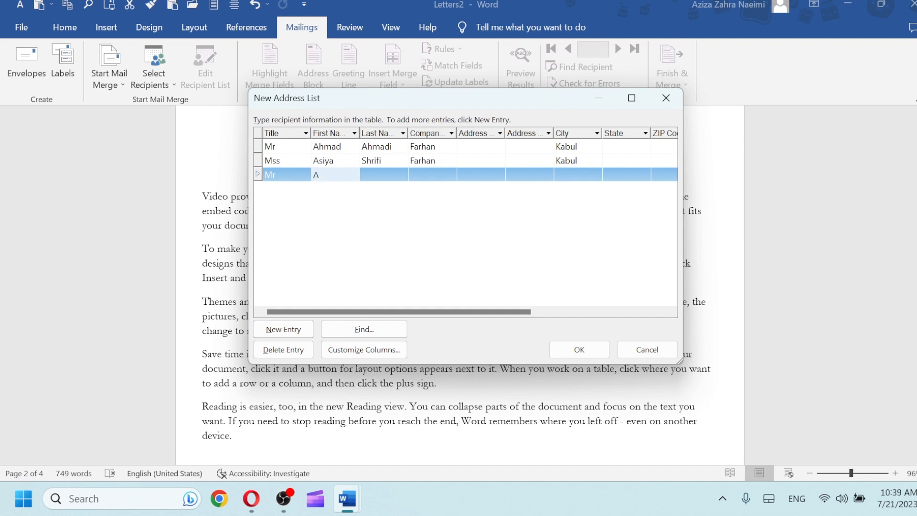
{"action": "left_click", "coordinate": [388, 174]}
{"action": "left_click", "coordinate": [438, 171]}
{"action": "type", "text": "Farhan"}
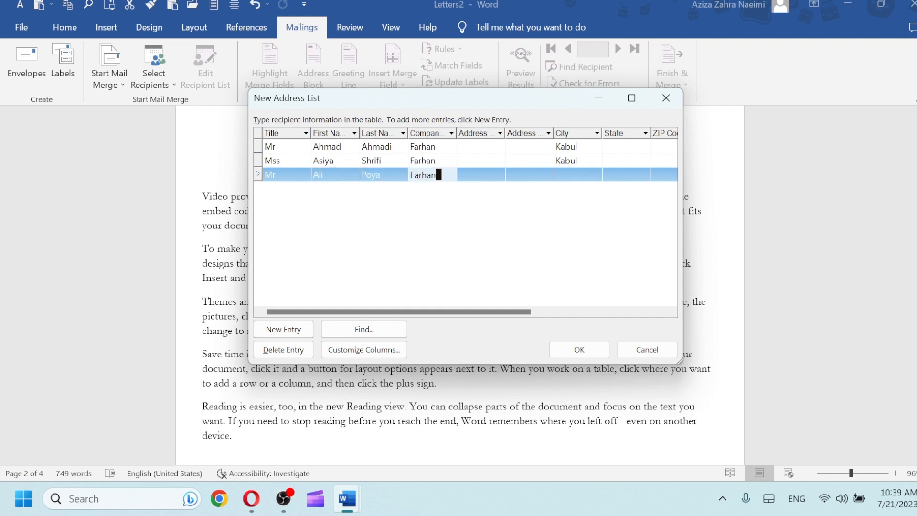
{"action": "left_click", "coordinate": [572, 175]}
{"action": "type", "text": "Kabul"}
{"action": "scroll", "coordinate": [530, 179], "scroll_direction": "right", "scroll_amount": 4}
{"action": "left_click", "coordinate": [530, 179]}
{"action": "type", "text": "Afghanistan"}
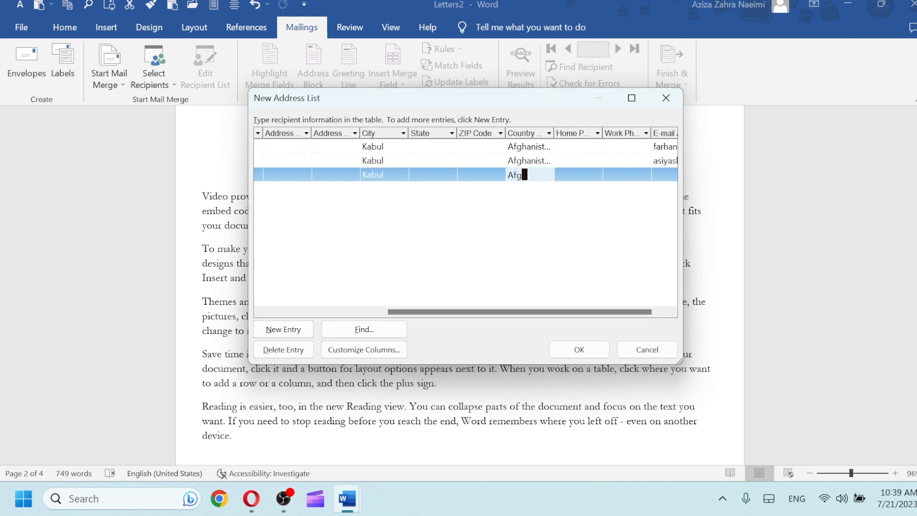
{"action": "left_click", "coordinate": [663, 182]}
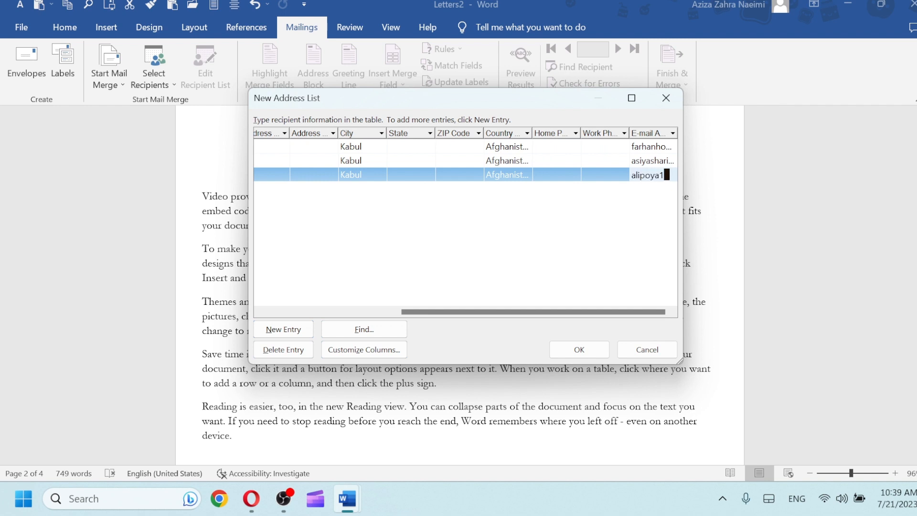
Delete the extra blank row and close the three-entry recipient list
{"action": "left_click", "coordinate": [281, 329]}
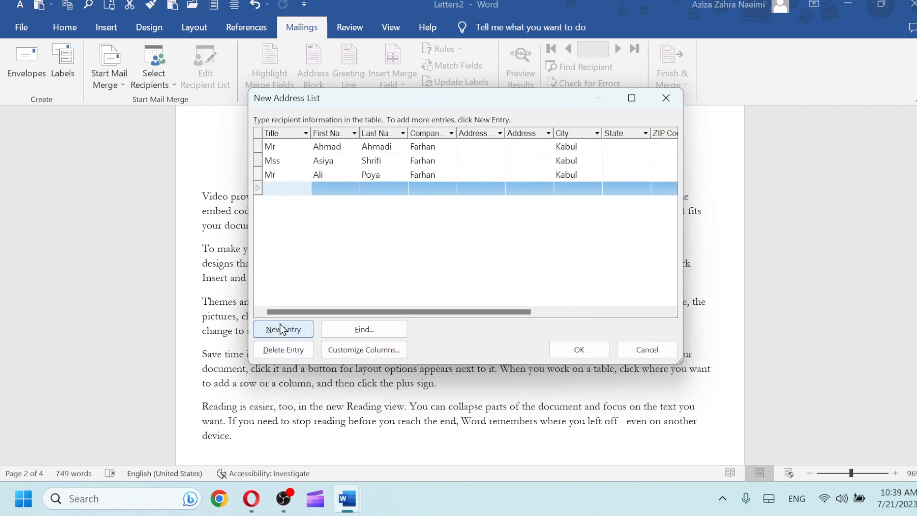
{"action": "left_click", "coordinate": [264, 348]}
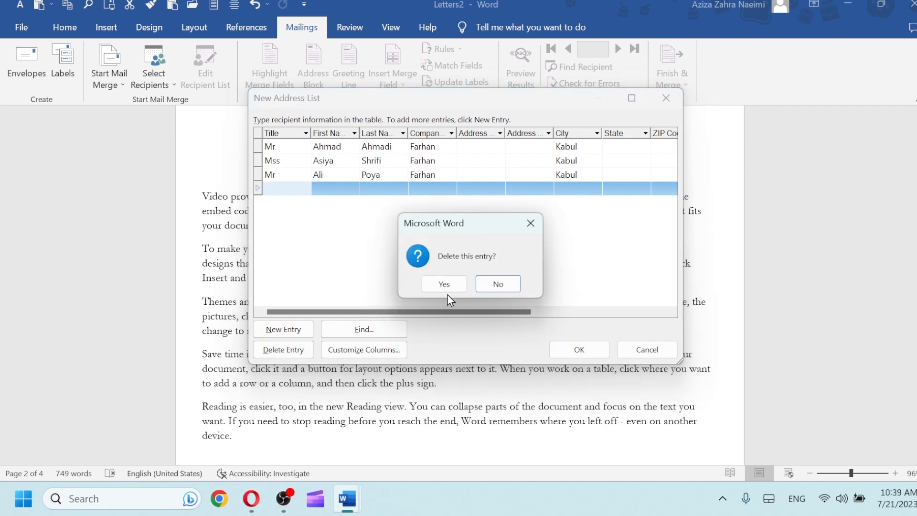
{"action": "left_click", "coordinate": [448, 288]}
{"action": "left_click", "coordinate": [569, 353]}
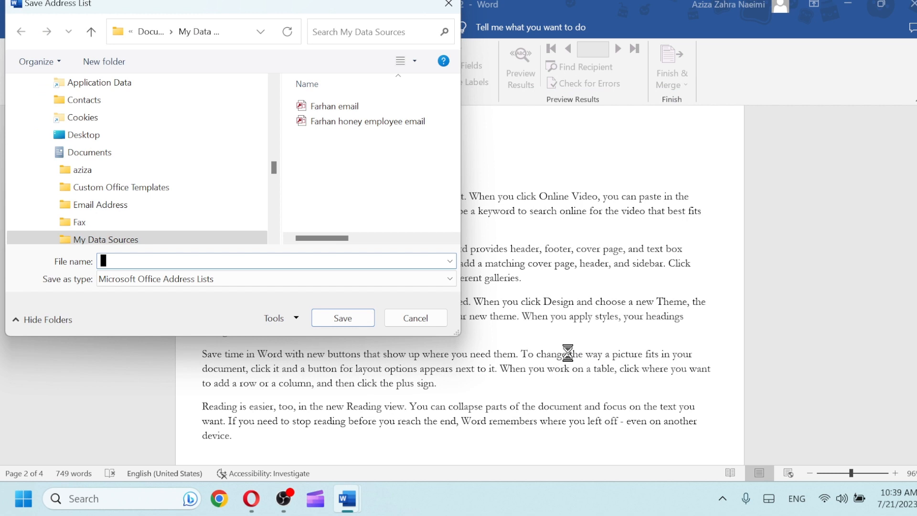
Save the recipient list as 'Farhan Email', replacing the existing Farhan email.mdb
{"action": "type", "text": "Farhan E"}
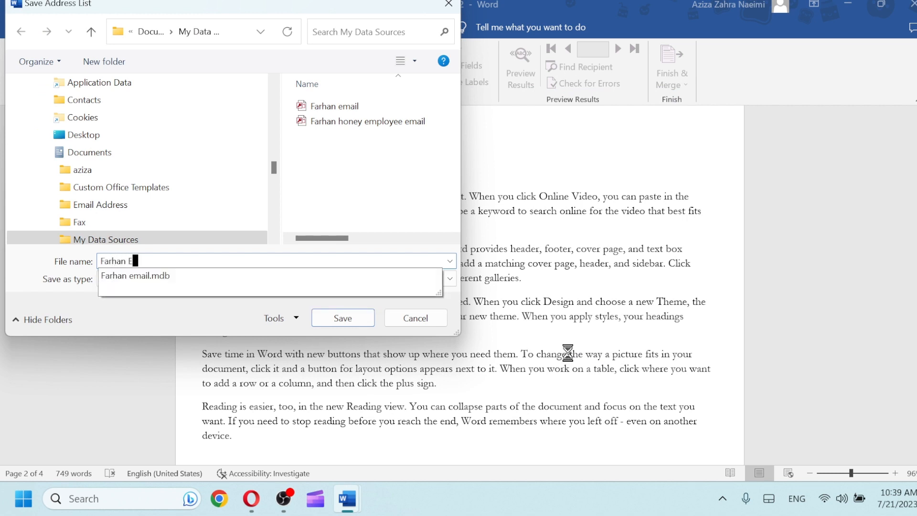
{"action": "type", "text": "mail"}
{"action": "left_click", "coordinate": [357, 331]}
{"action": "left_click", "coordinate": [347, 323]}
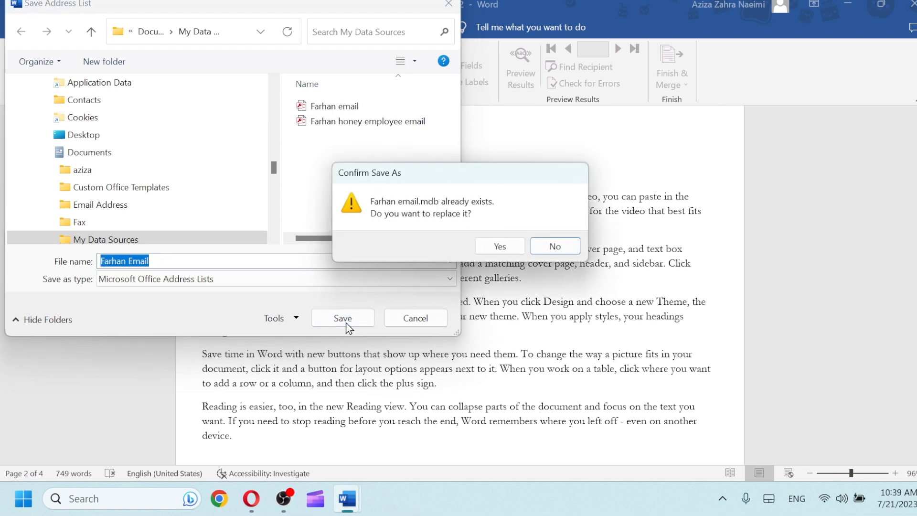
{"action": "left_click", "coordinate": [497, 244]}
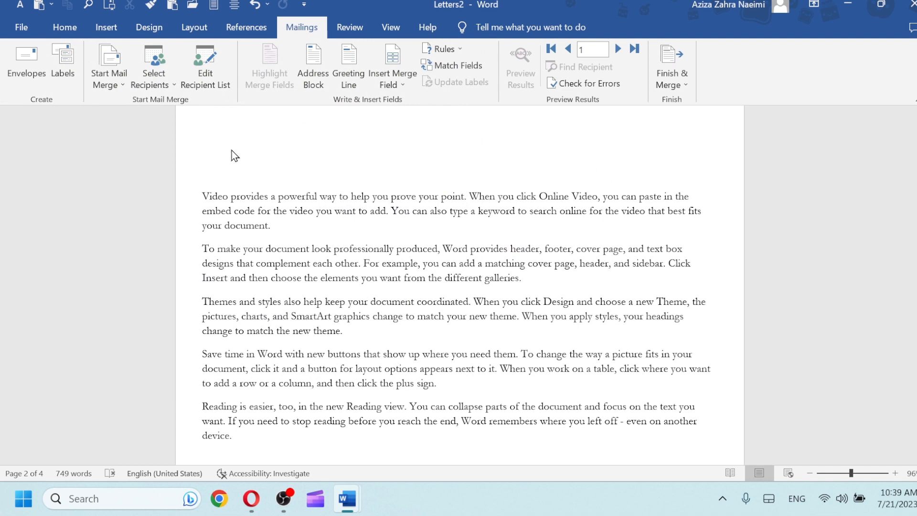
Place the cursor on page 2, briefly entering and leaving the page header
{"action": "left_click", "coordinate": [200, 155]}
{"action": "double_click", "coordinate": [200, 154]}
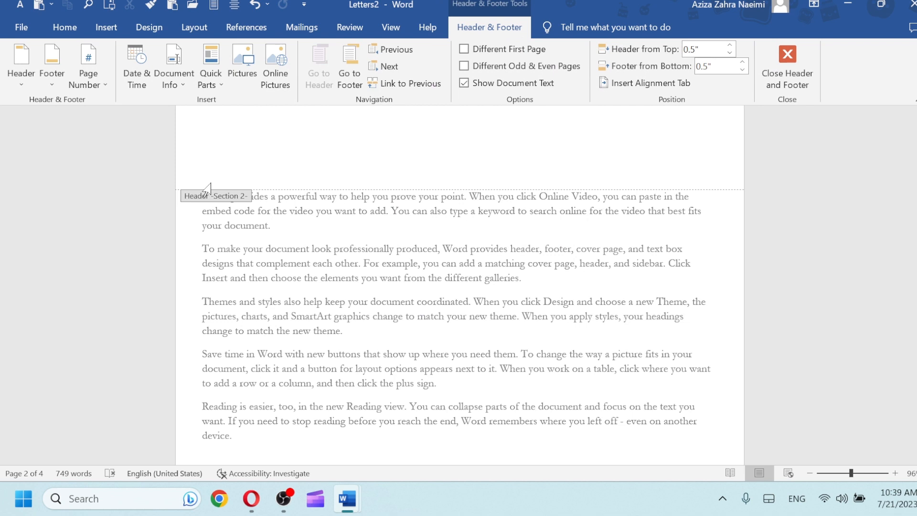
{"action": "double_click", "coordinate": [250, 247]}
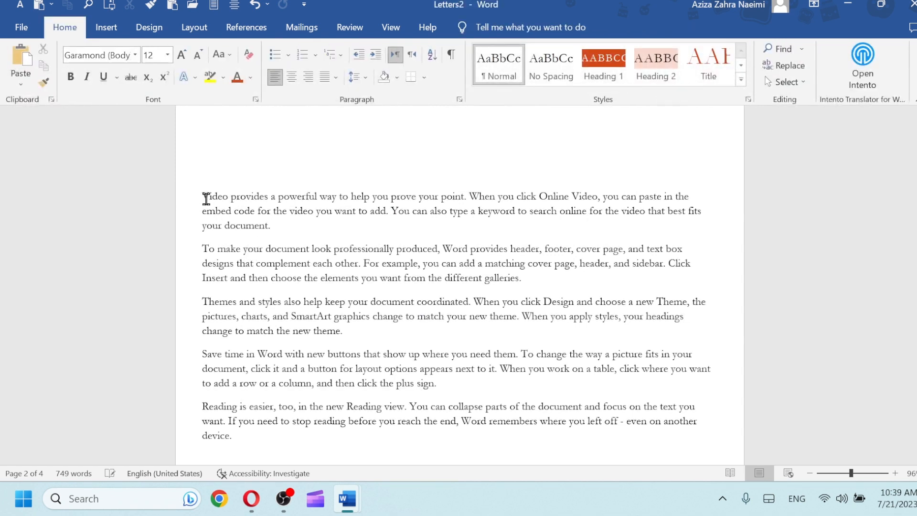
{"action": "scroll", "coordinate": [205, 196], "scroll_direction": "up", "scroll_amount": 5}
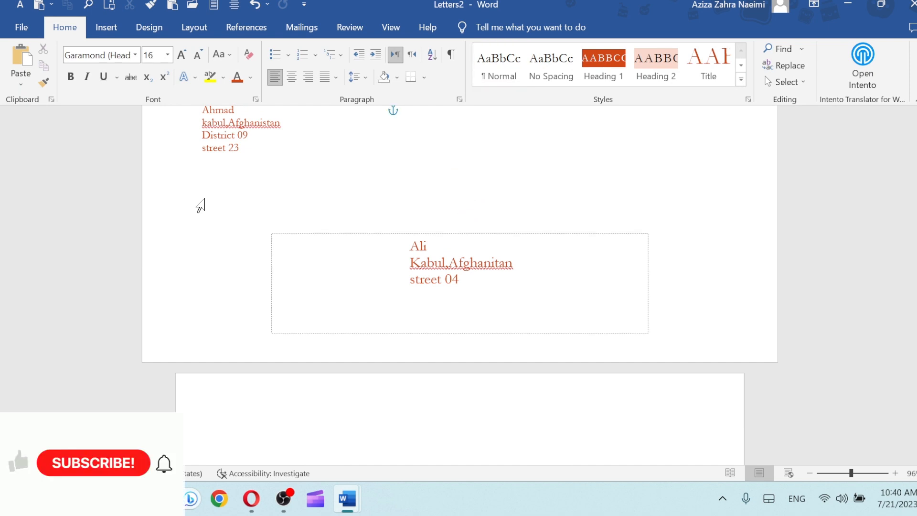
{"action": "scroll", "coordinate": [200, 208], "scroll_direction": "down", "scroll_amount": 2}
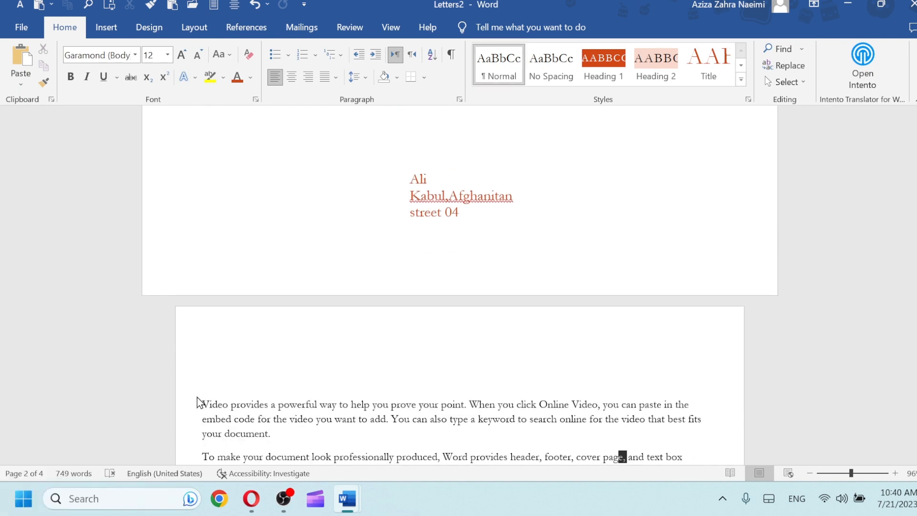
{"action": "scroll", "coordinate": [458, 287], "scroll_direction": "down", "scroll_amount": 8}
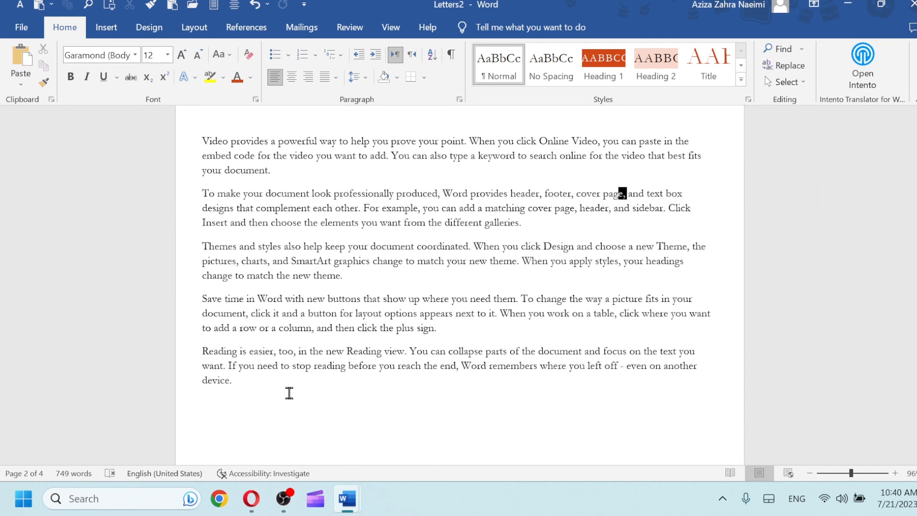
Replace page 2's opening 'Video provides…' paragraph with blank lines and put the cursor on the top one
{"action": "left_click_drag", "start_coordinate": [288, 390], "coordinate": [225, 139]}
{"action": "left_click", "coordinate": [226, 140]}
{"action": "left_click_drag", "start_coordinate": [275, 170], "coordinate": [209, 144]}
{"action": "key", "text": "Return"}
{"action": "key", "text": "Return"}
{"action": "key", "text": "Return"}
{"action": "key", "text": "Return"}
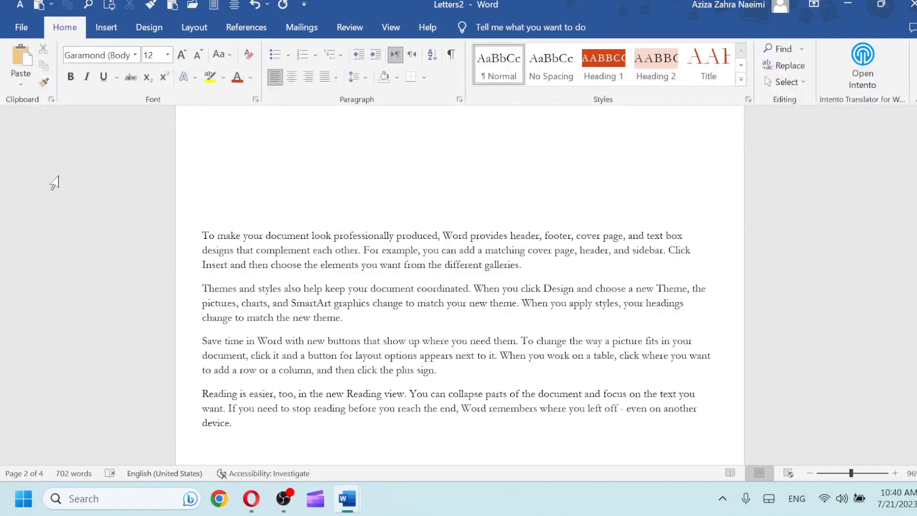
{"action": "left_click", "coordinate": [225, 170]}
{"action": "left_click", "coordinate": [315, 34]}
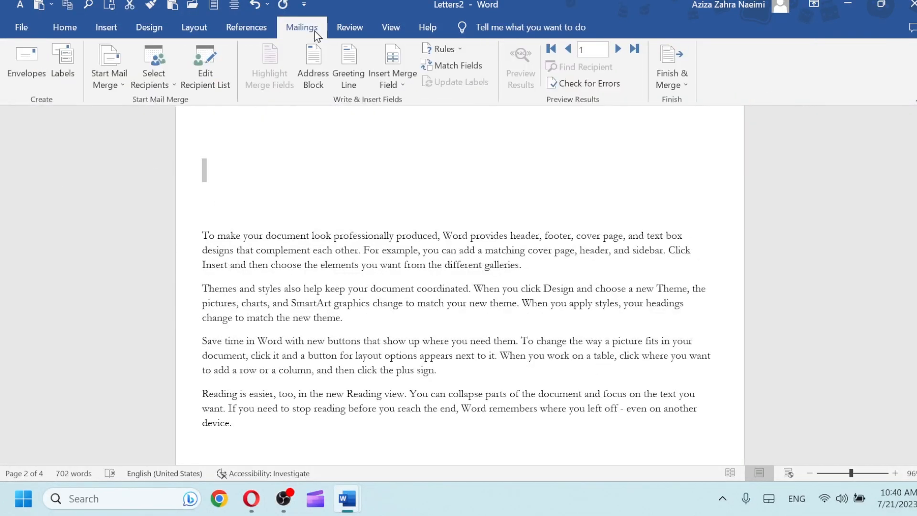
Insert an «AddressBlock» in the Mr. Josh Randall Jr. format, including company name and postal address
{"action": "left_click", "coordinate": [313, 84]}
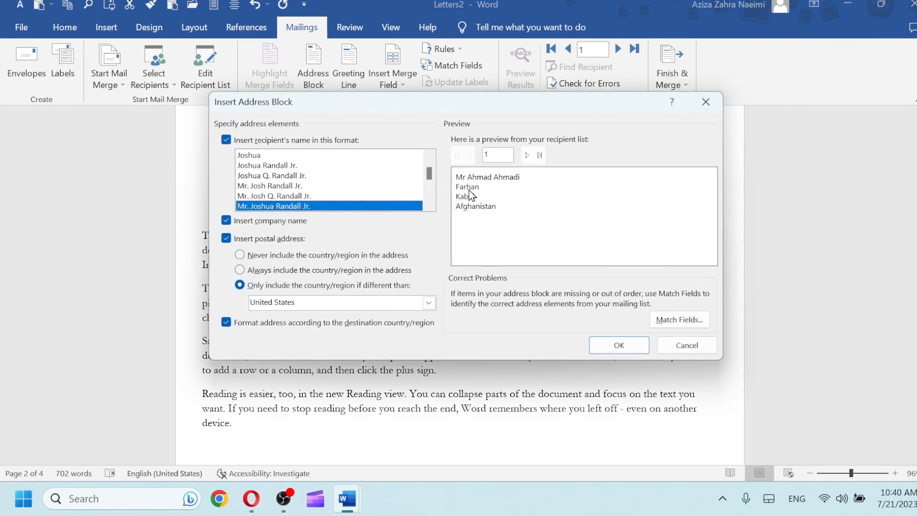
{"action": "left_click", "coordinate": [235, 239]}
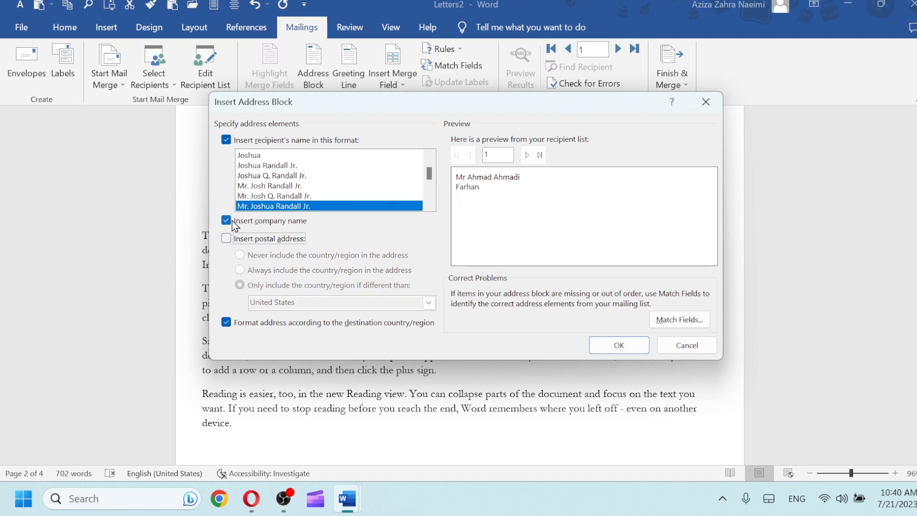
{"action": "left_click", "coordinate": [234, 223]}
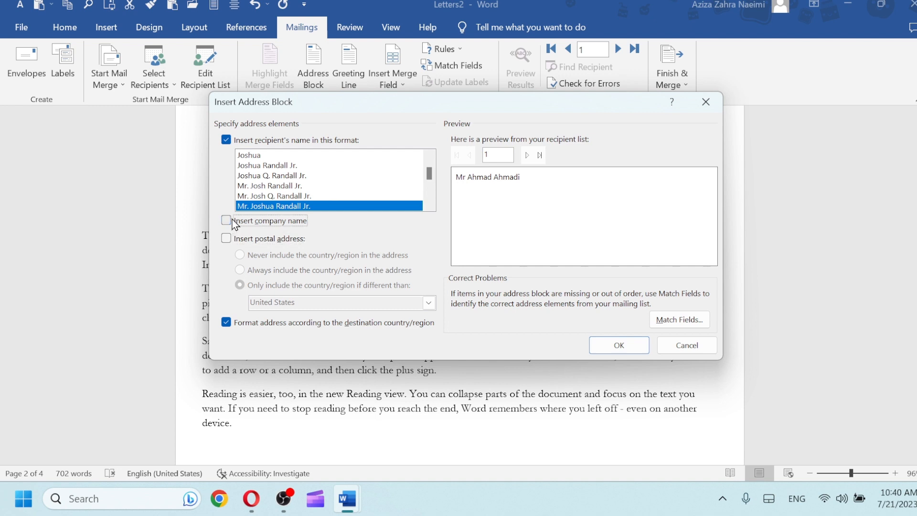
{"action": "left_click", "coordinate": [232, 220]}
{"action": "left_click", "coordinate": [234, 237]}
{"action": "left_click", "coordinate": [262, 155]}
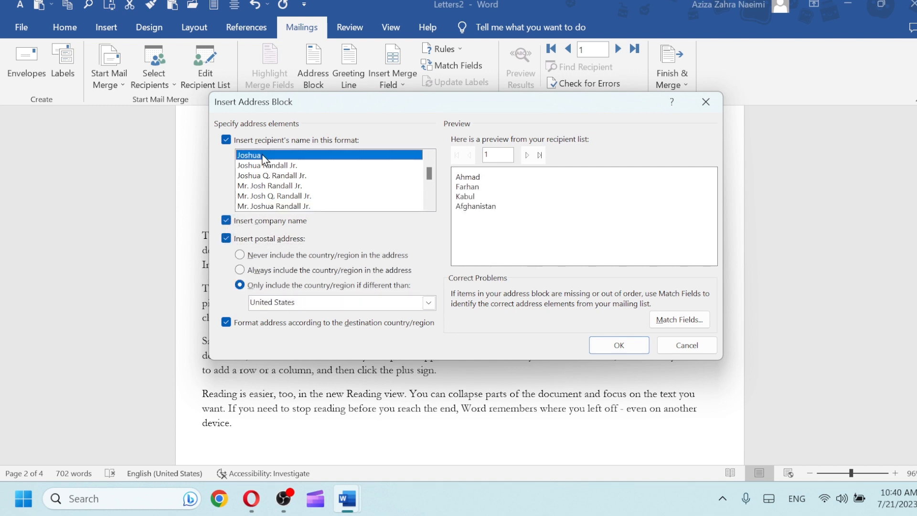
{"action": "left_click", "coordinate": [261, 165]}
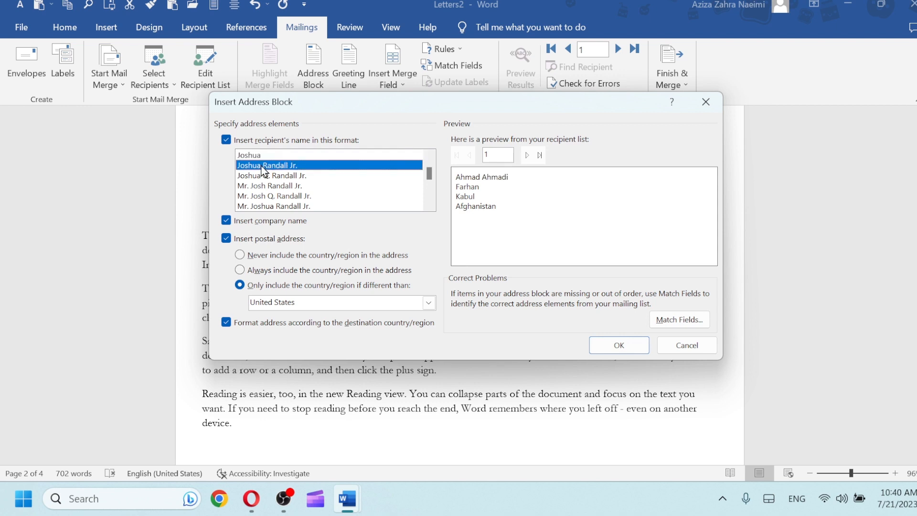
{"action": "left_click", "coordinate": [275, 186]}
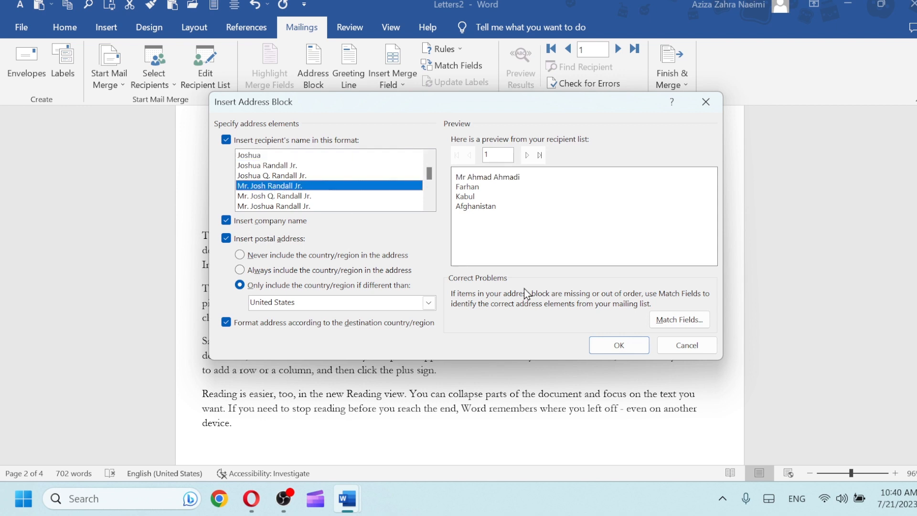
{"action": "left_click", "coordinate": [618, 345]}
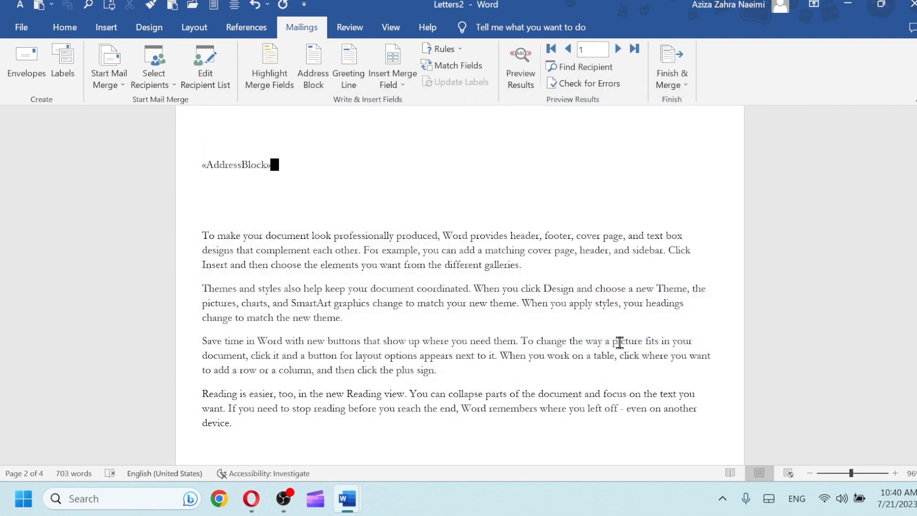
Add a «GreetingLine» with 'Dear' and no greeting for invalid names below the address block
{"action": "key", "text": "Return"}
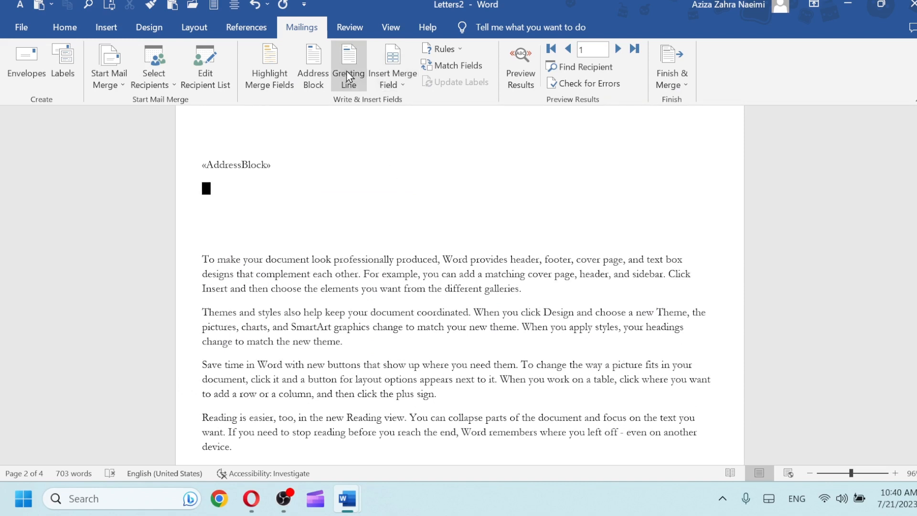
{"action": "left_click", "coordinate": [347, 76]}
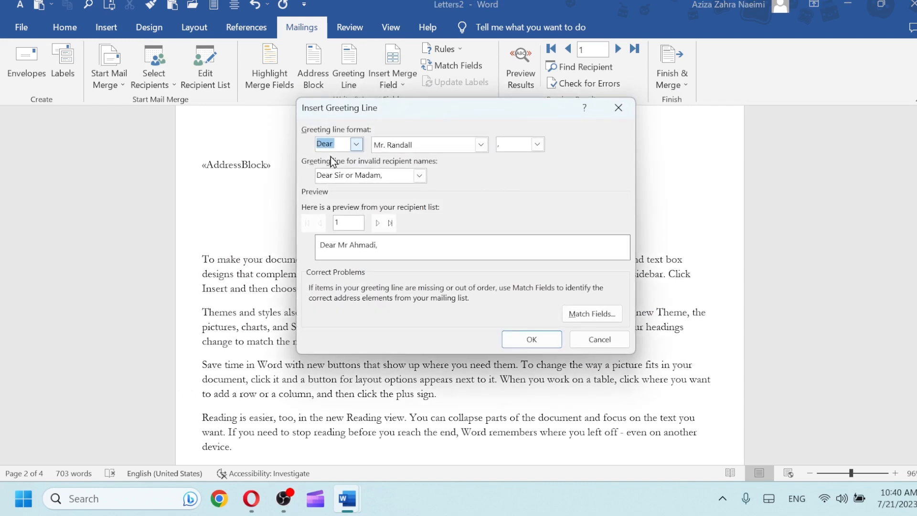
{"action": "left_click", "coordinate": [355, 145]}
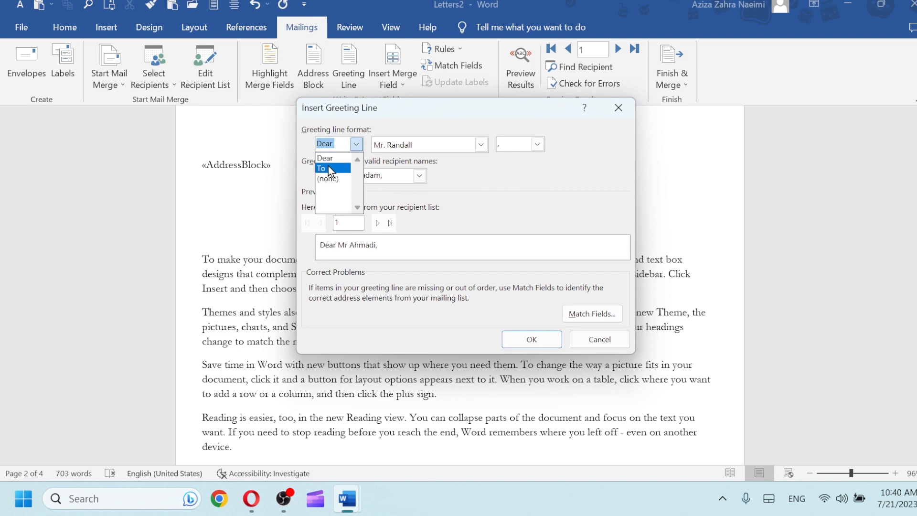
{"action": "left_click", "coordinate": [331, 162]}
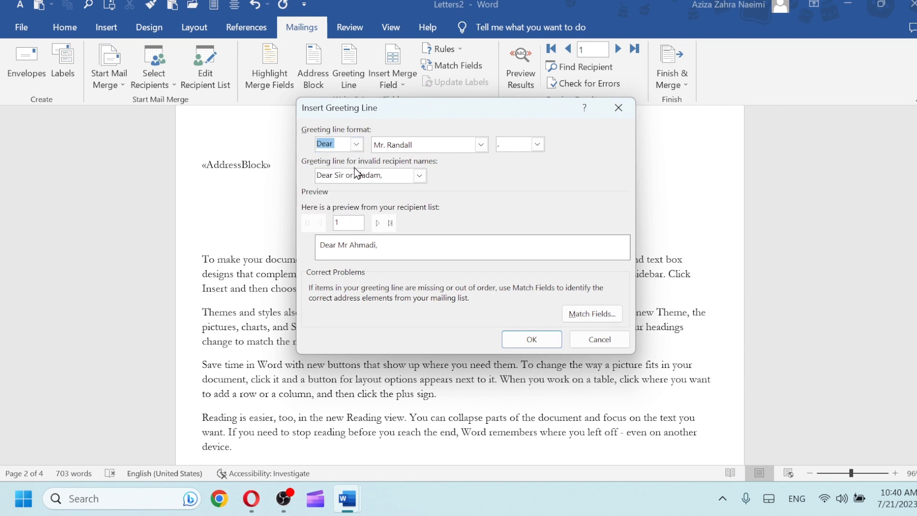
{"action": "left_click", "coordinate": [424, 179]}
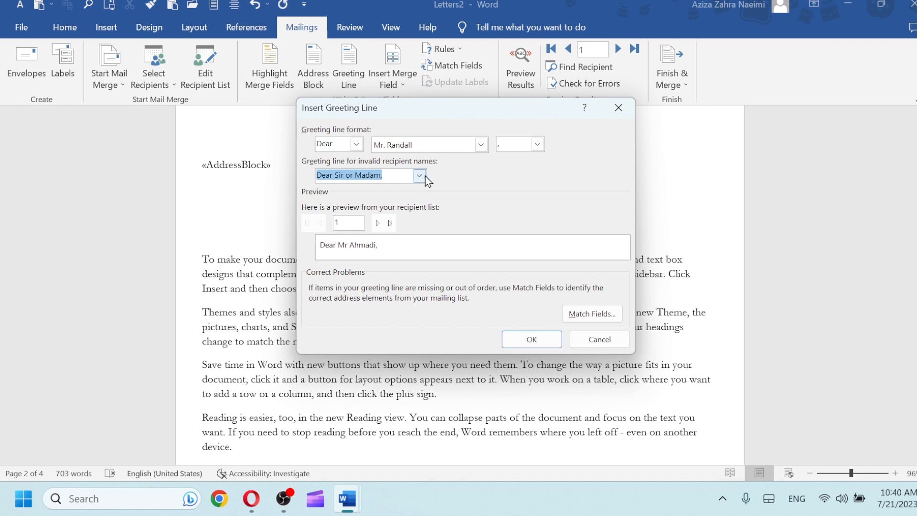
{"action": "left_click", "coordinate": [424, 176]}
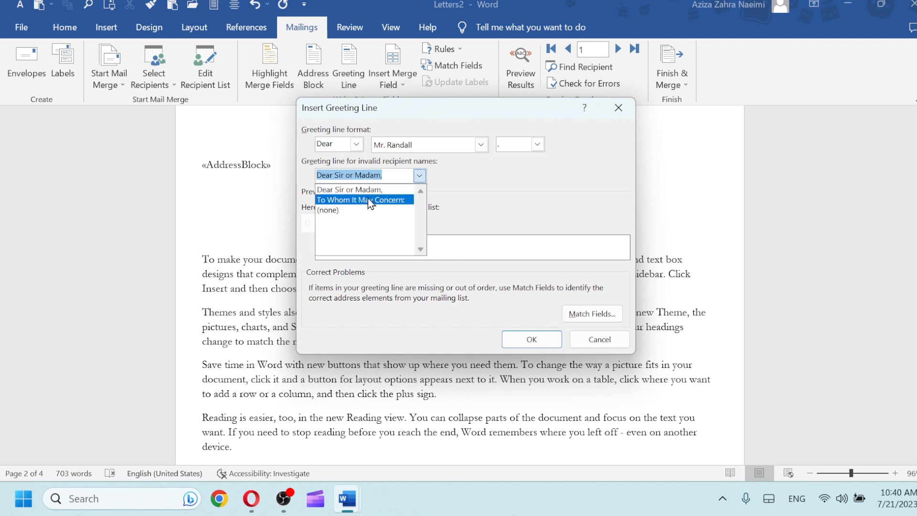
{"action": "left_click", "coordinate": [419, 178]}
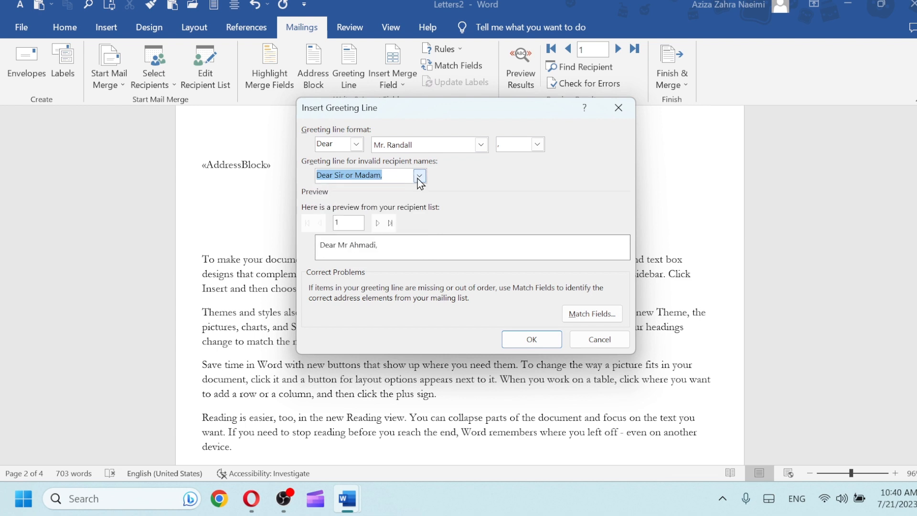
{"action": "left_click", "coordinate": [419, 177]}
{"action": "left_click", "coordinate": [367, 220]}
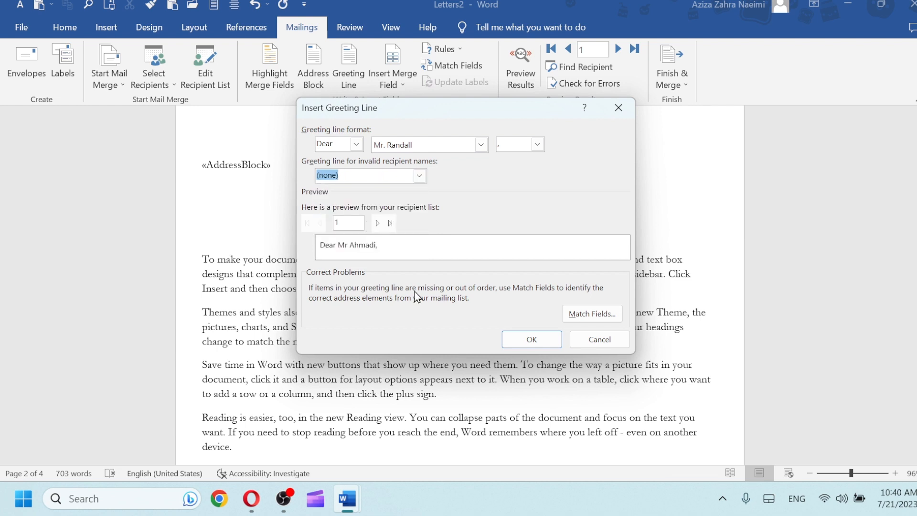
{"action": "left_click", "coordinate": [522, 338]}
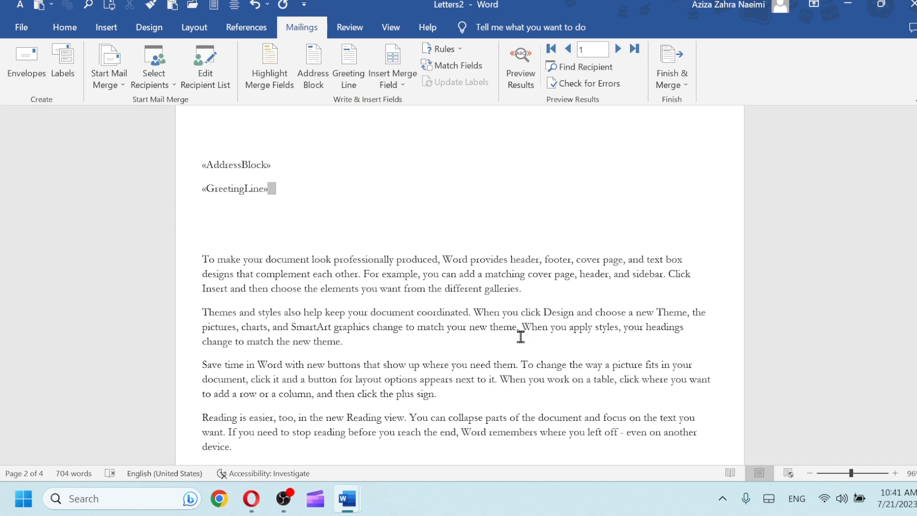
Insert the «City» merge field on a new line below the greeting
{"action": "key", "text": "Return"}
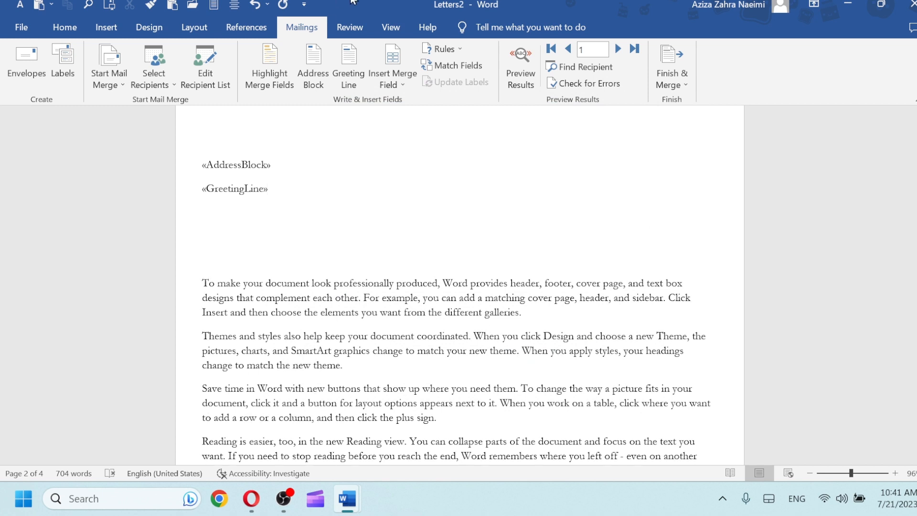
{"action": "left_click", "coordinate": [399, 76]}
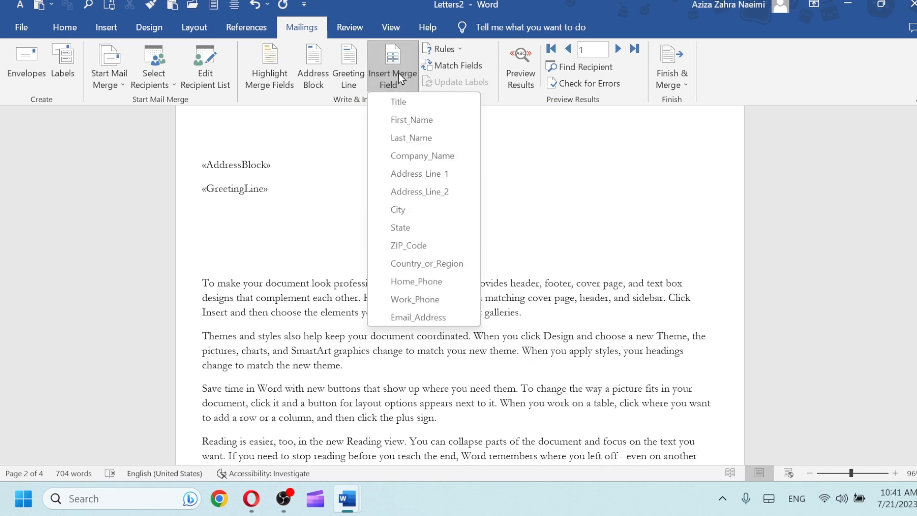
{"action": "left_click", "coordinate": [404, 214]}
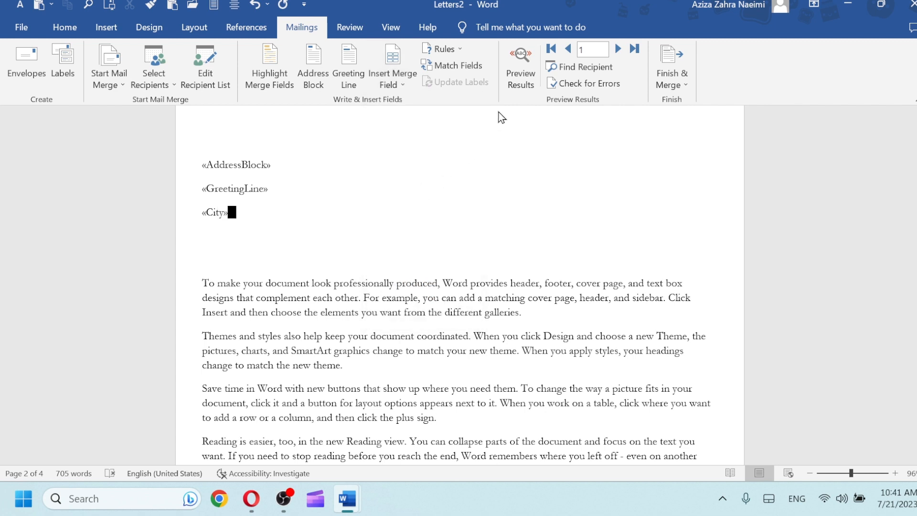
Preview the merge, toggling between first and last recipients, ending on record 3 with Kabul
{"action": "left_click", "coordinate": [525, 79]}
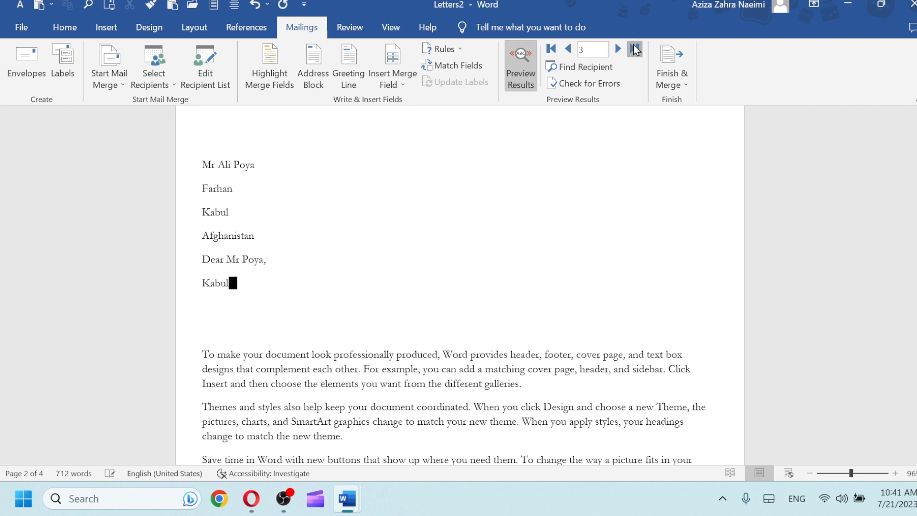
{"action": "left_click", "coordinate": [553, 48]}
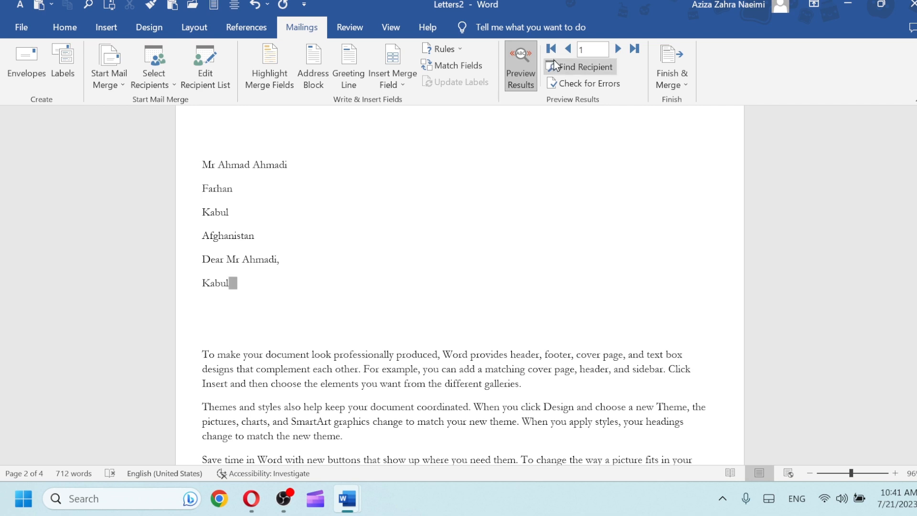
{"action": "left_click", "coordinate": [635, 48]}
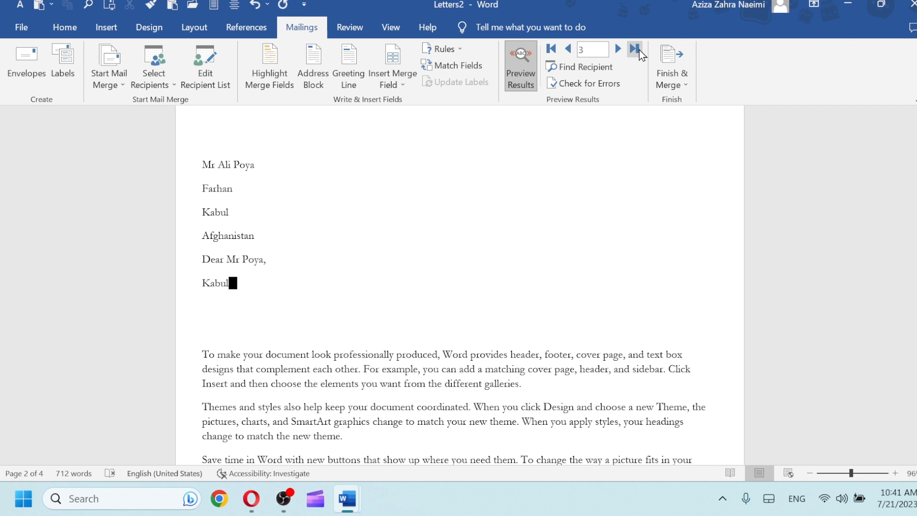
{"action": "left_click", "coordinate": [551, 49]}
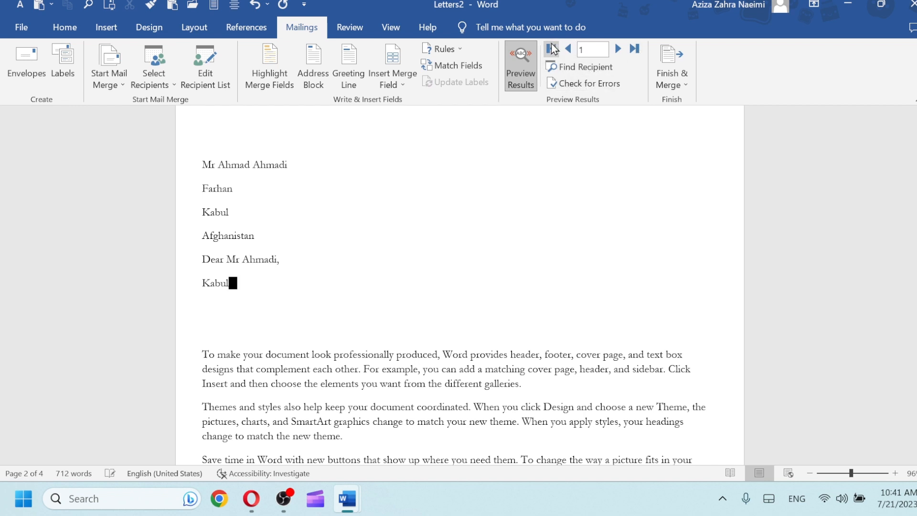
{"action": "left_click", "coordinate": [635, 52]}
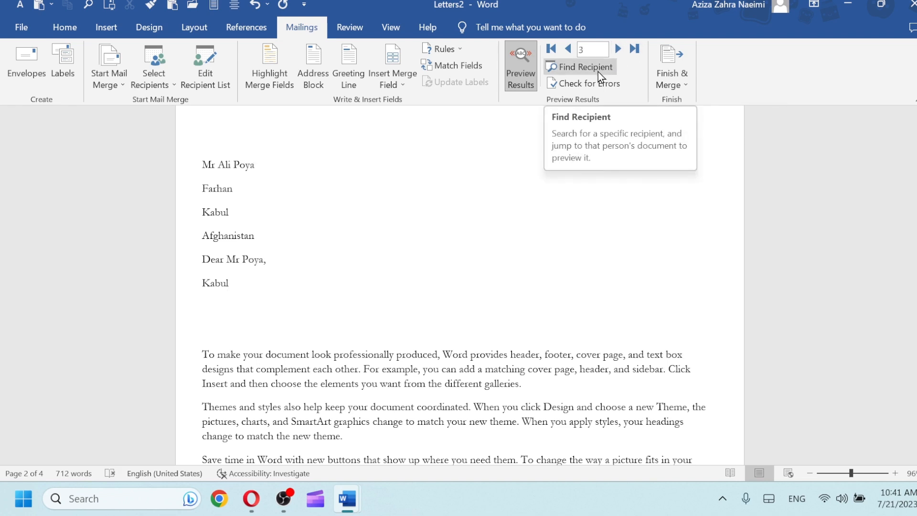
Search recipients for the first name 'Ali' within the First Name field
{"action": "left_click", "coordinate": [598, 72]}
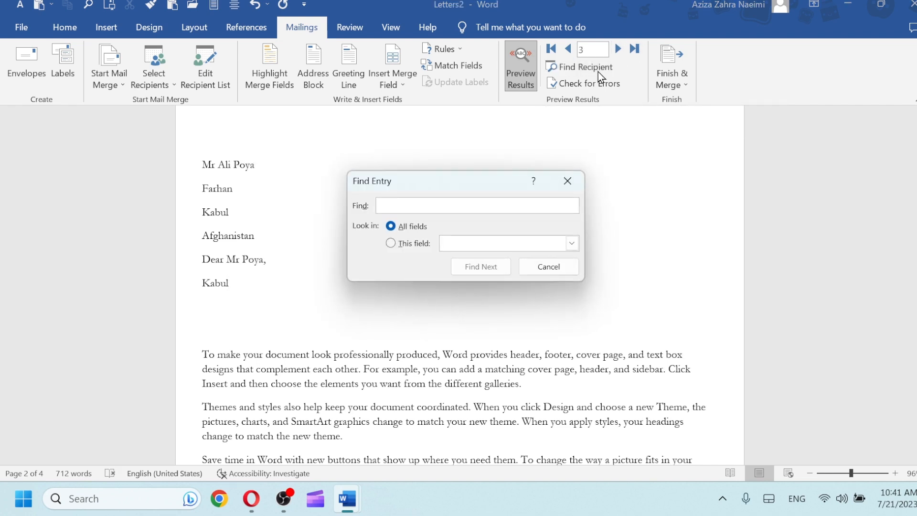
{"action": "type", "text": "Al"}
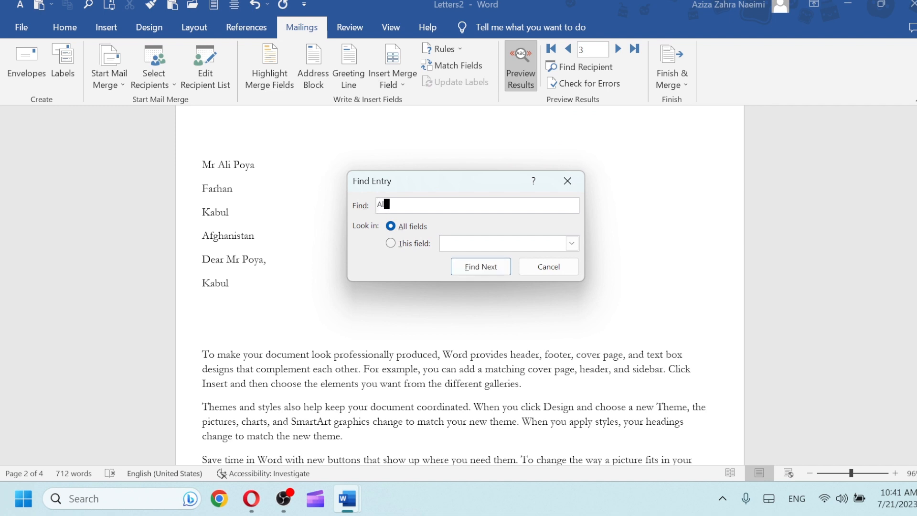
{"action": "type", "text": "i"}
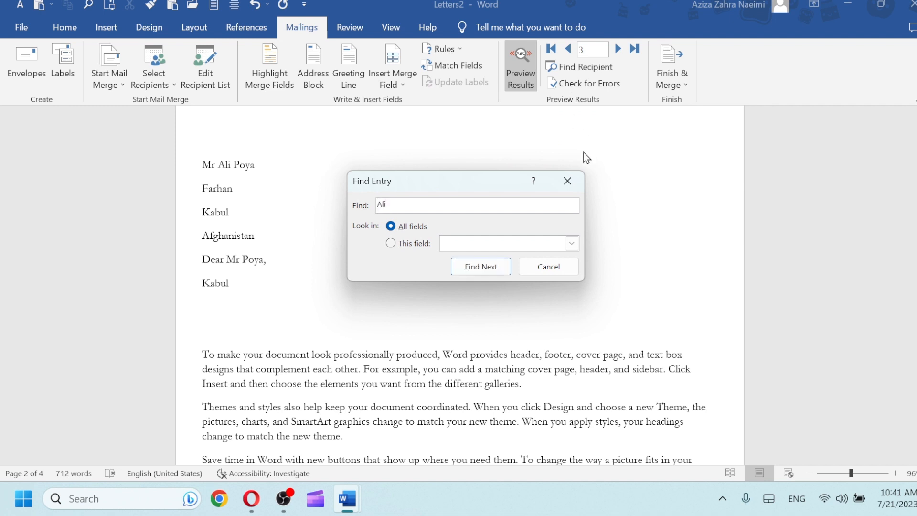
{"action": "left_click", "coordinate": [493, 271]}
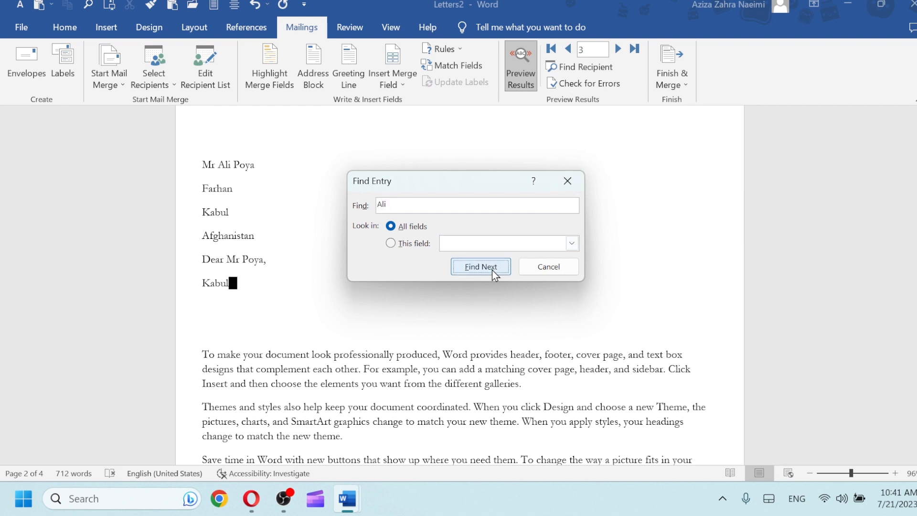
{"action": "left_click", "coordinate": [572, 243]}
{"action": "left_click", "coordinate": [502, 275]}
{"action": "left_click", "coordinate": [483, 276]}
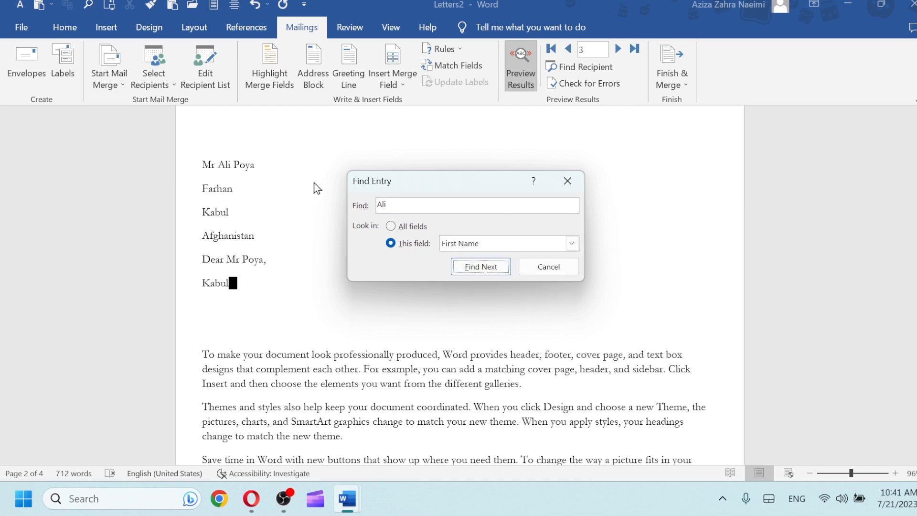
Search again for first name 'Ahm', showing record 1, and close Find Entry
{"action": "left_click", "coordinate": [440, 204]}
{"action": "key", "text": "BackSpace"}
{"action": "key", "text": "BackSpace"}
{"action": "key", "text": "BackSpace"}
{"action": "type", "text": "Ahmad"}
{"action": "left_click", "coordinate": [484, 275]}
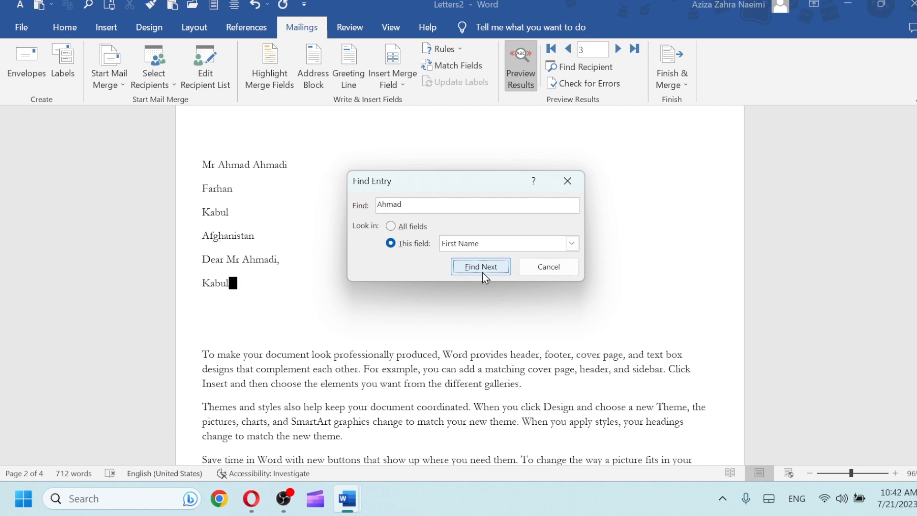
{"action": "left_click", "coordinate": [562, 184]}
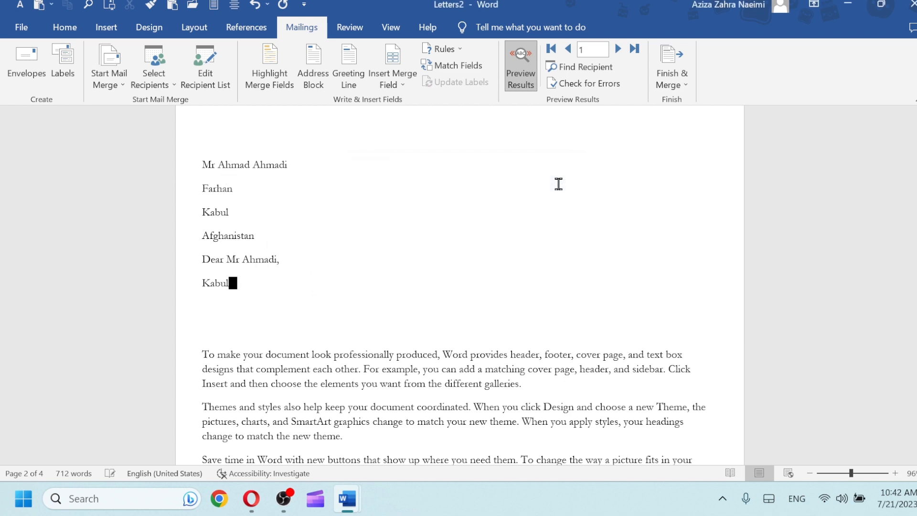
Merge all records into individual documents, creating the 12-page Letters3
{"action": "left_click", "coordinate": [686, 86]}
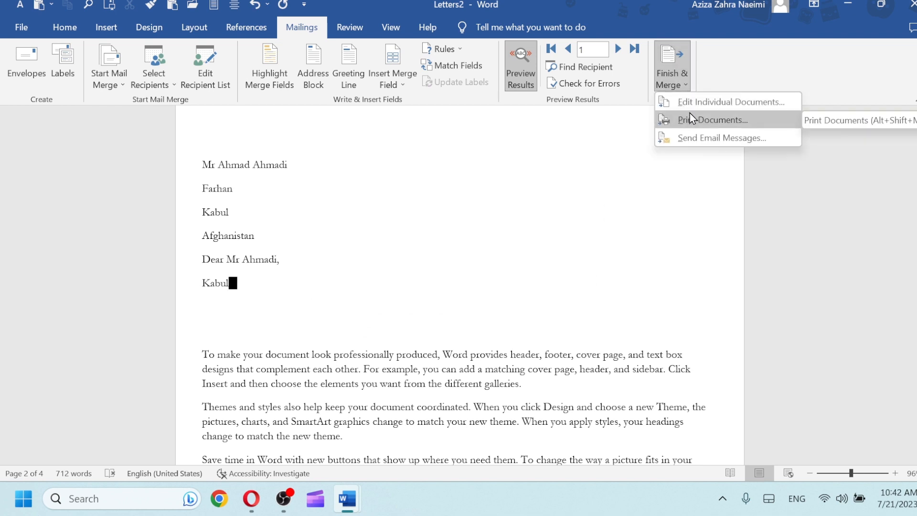
{"action": "left_click", "coordinate": [689, 107]}
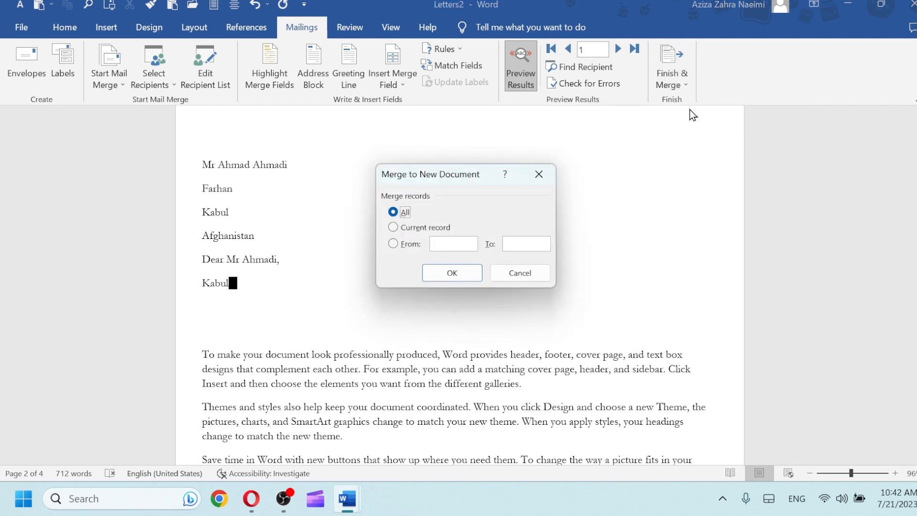
{"action": "left_click", "coordinate": [453, 272]}
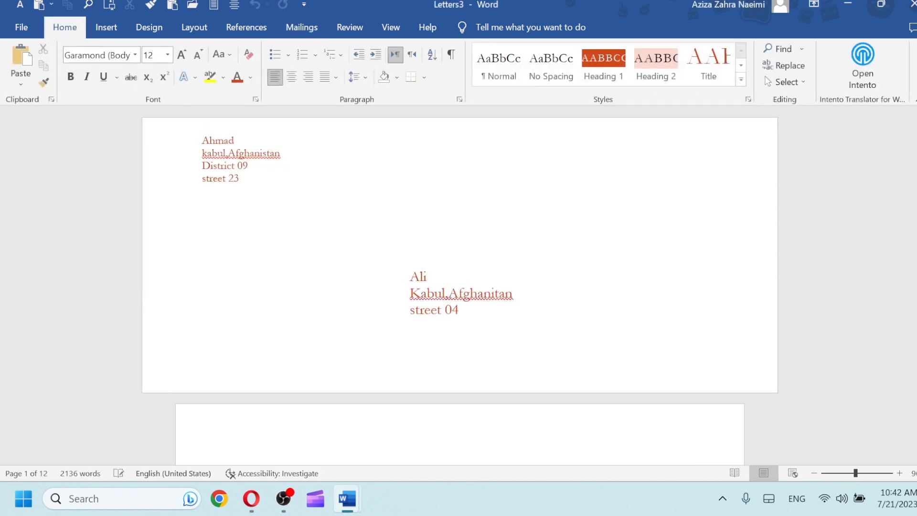
{"action": "left_click_drag", "start_coordinate": [915, 132], "coordinate": [915, 167]}
{"action": "mouse_move", "coordinate": [361, 508]}
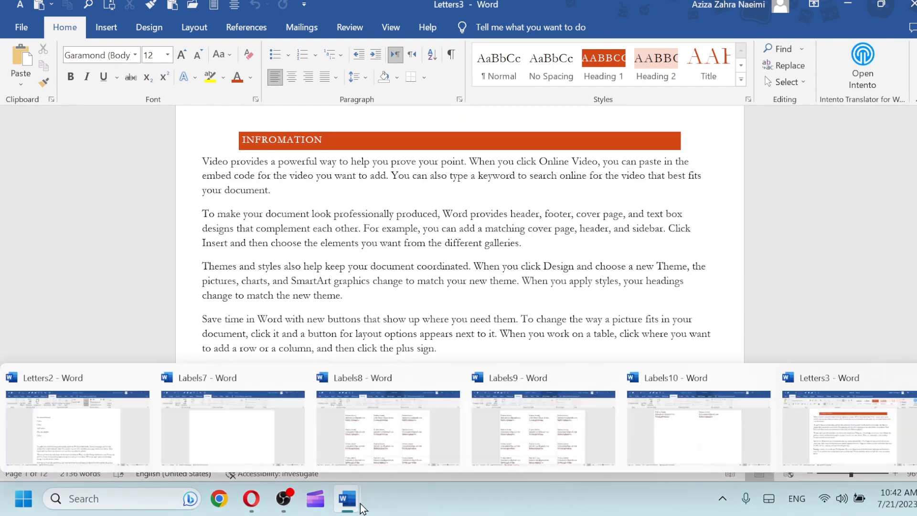
From Letters2, set up the e-mail merge with Last_Name as recipient and subject 'Information'
{"action": "left_click", "coordinate": [76, 436]}
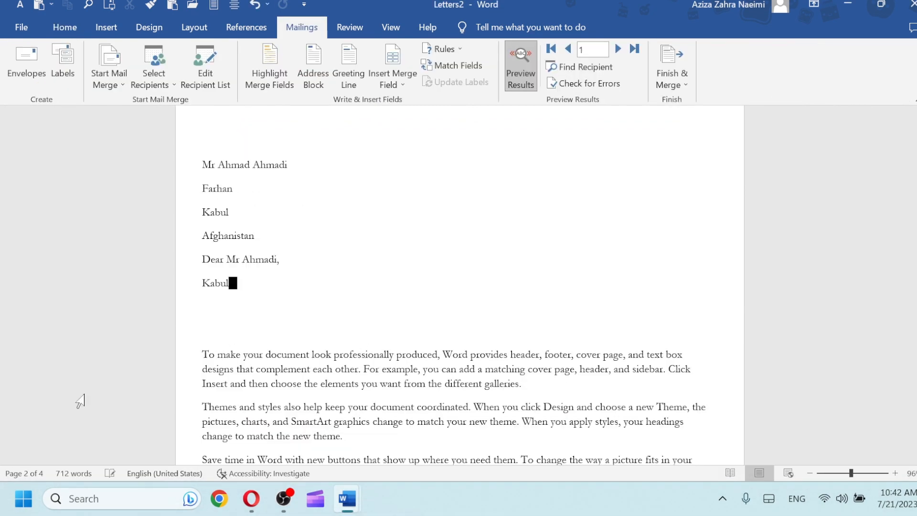
{"action": "left_click", "coordinate": [682, 86]}
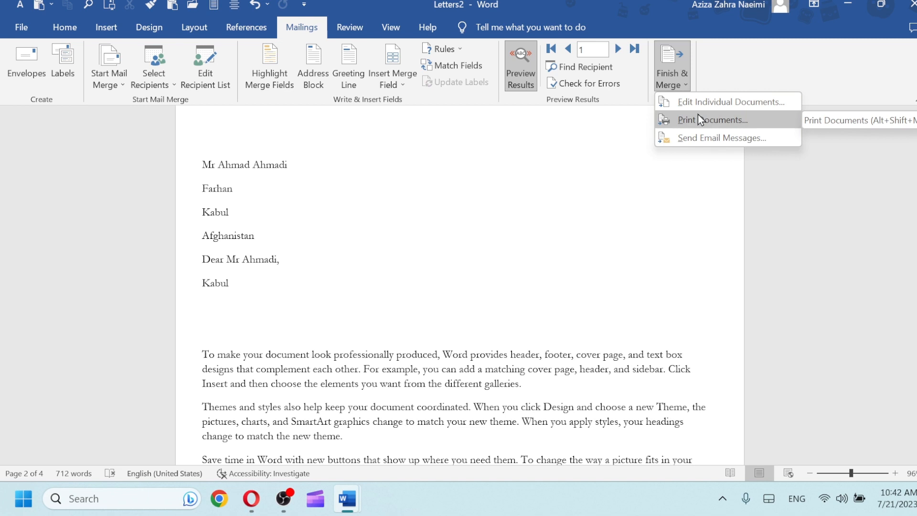
{"action": "left_click", "coordinate": [705, 140]}
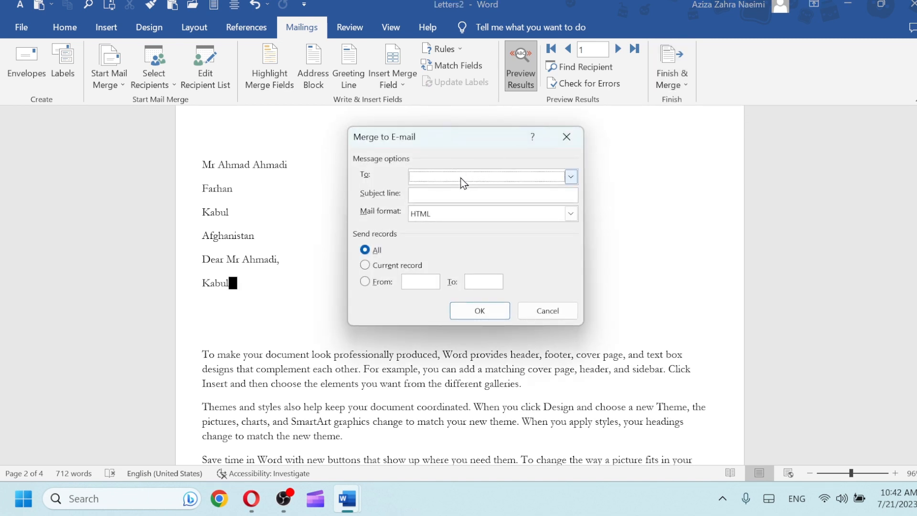
{"action": "left_click", "coordinate": [570, 177]}
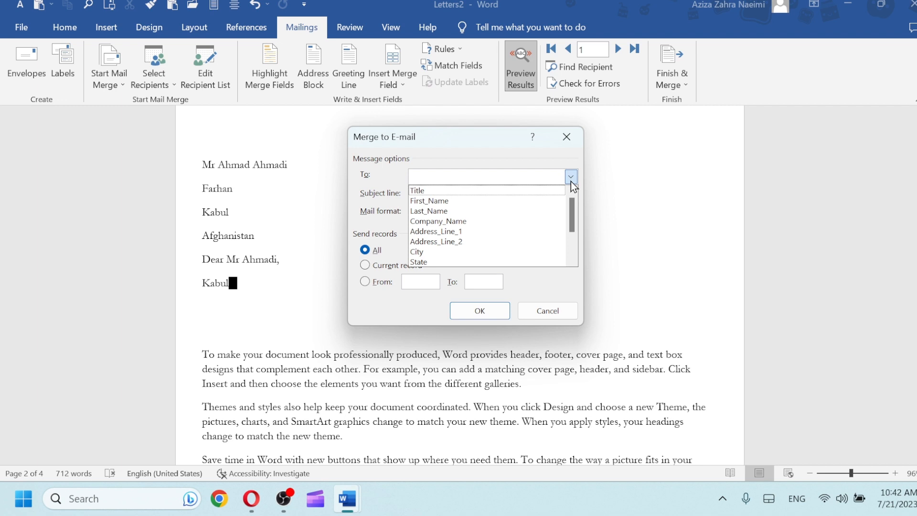
{"action": "left_click", "coordinate": [446, 209]}
{"action": "left_click", "coordinate": [424, 192]}
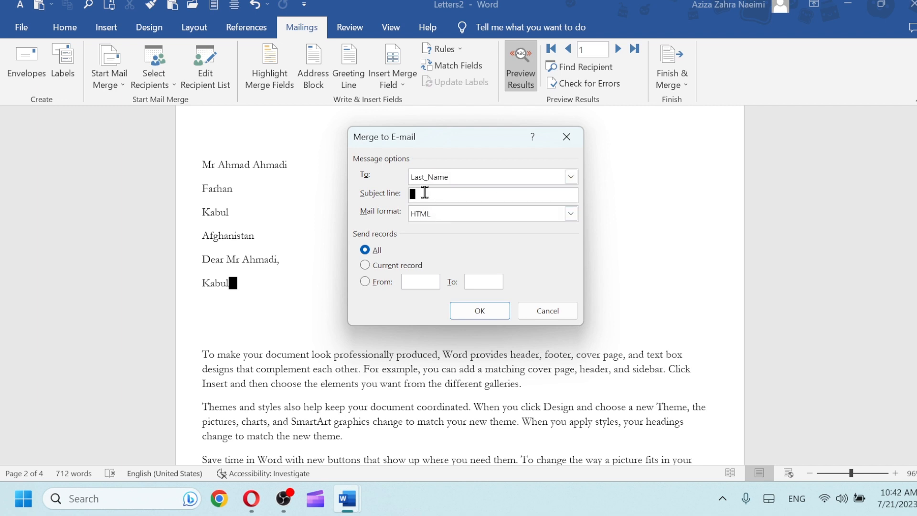
{"action": "type", "text": "INfor"}
{"action": "key", "text": "BackSpace"}
{"action": "key", "text": "BackSpace"}
{"action": "key", "text": "BackSpace"}
{"action": "type", "text": "nformation"}
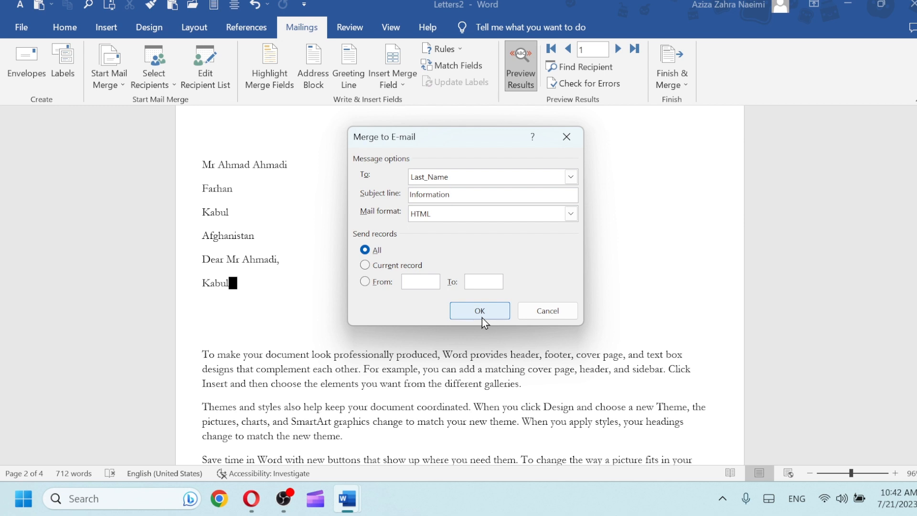
{"action": "left_click", "coordinate": [551, 309]}
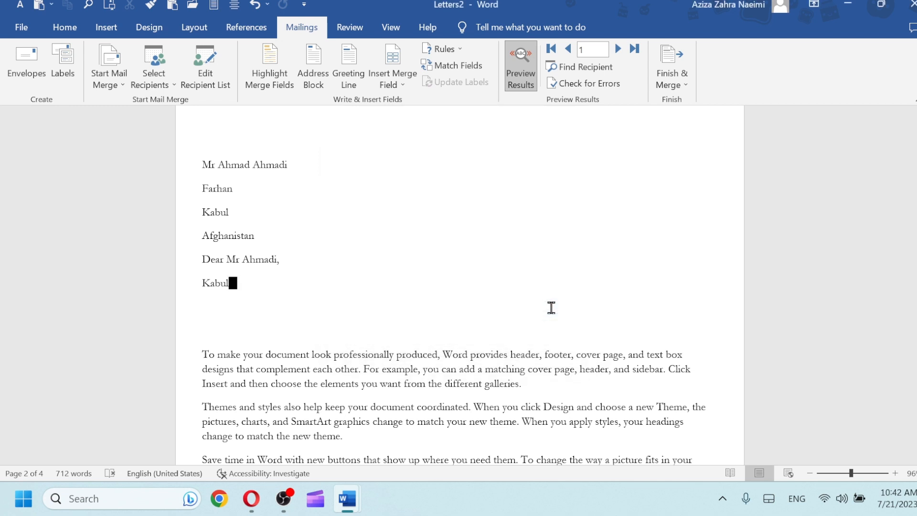
Launch the Step-by-Step Mail Merge Wizard, advance to step 6, then return to step 1
{"action": "left_click", "coordinate": [125, 80]}
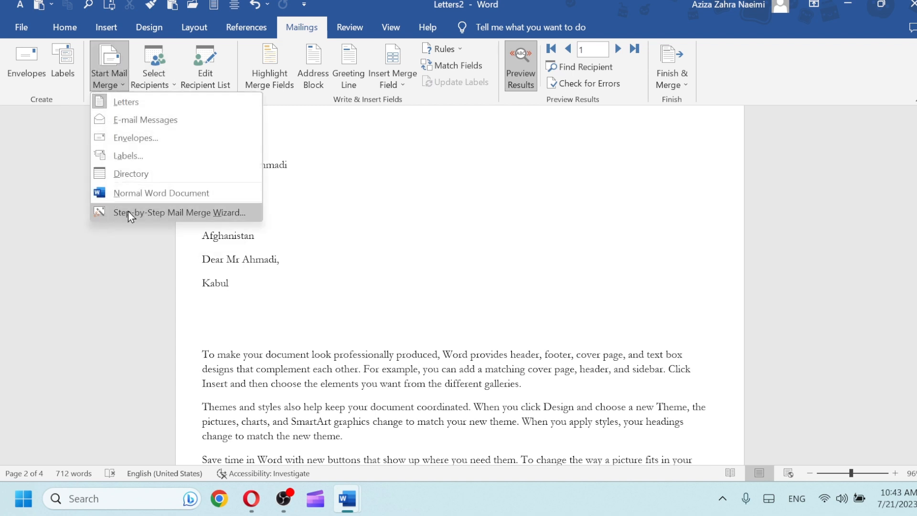
{"action": "left_click", "coordinate": [128, 213]}
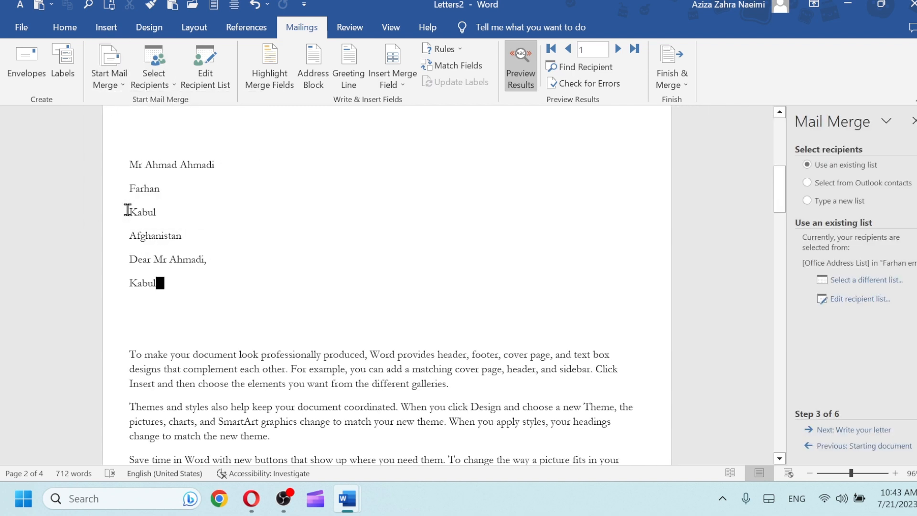
{"action": "left_click", "coordinate": [812, 432]}
{"action": "left_click", "coordinate": [810, 431]}
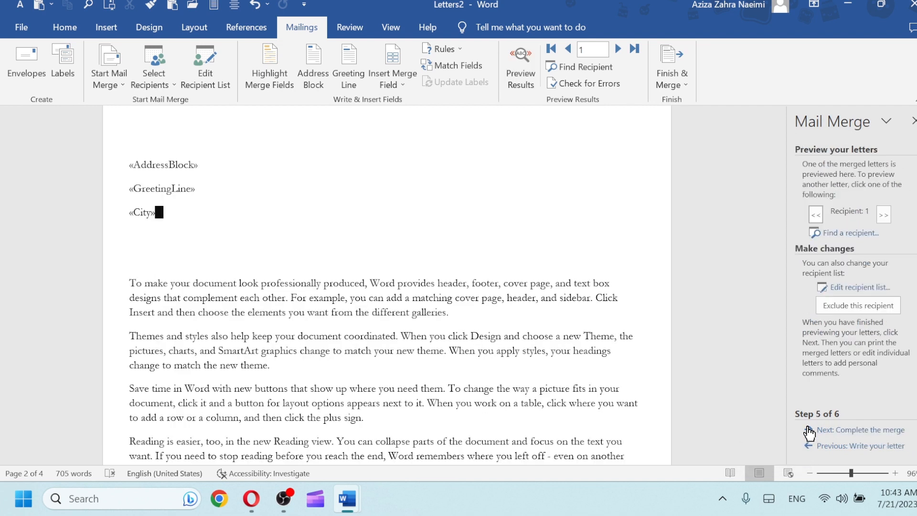
{"action": "left_click", "coordinate": [810, 430]}
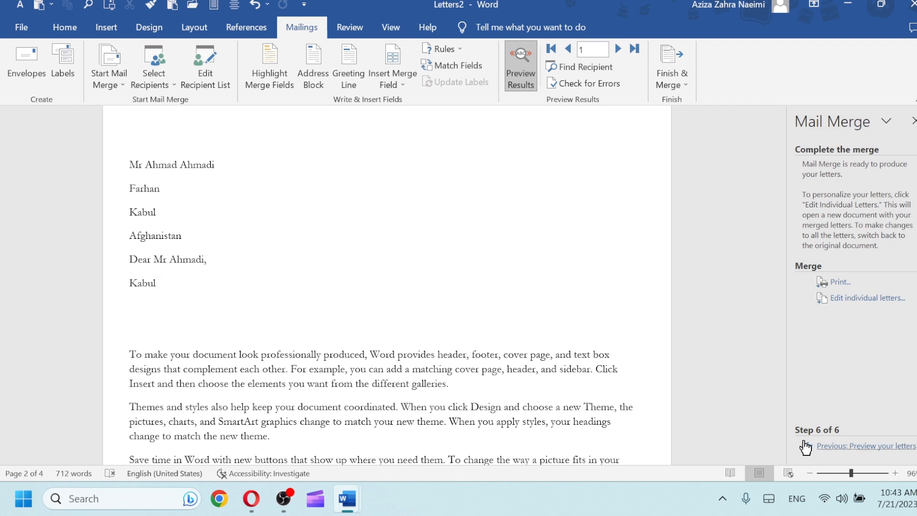
{"action": "left_click", "coordinate": [805, 447]}
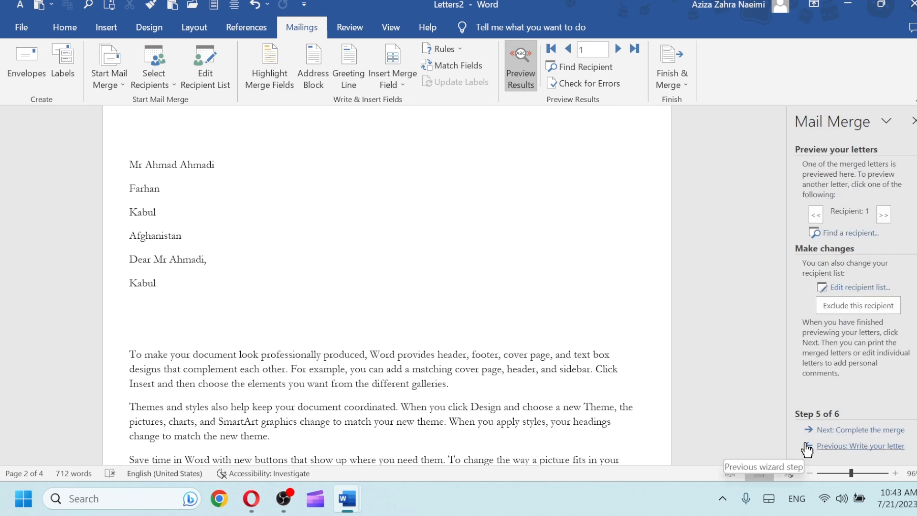
{"action": "left_click", "coordinate": [807, 446]}
{"action": "left_click", "coordinate": [807, 446]}
{"action": "left_click", "coordinate": [807, 446]}
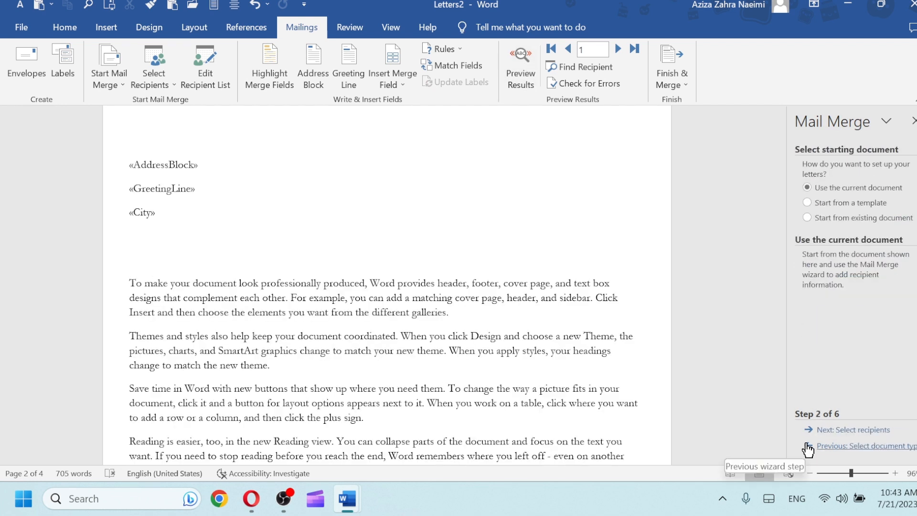
{"action": "left_click", "coordinate": [807, 446]}
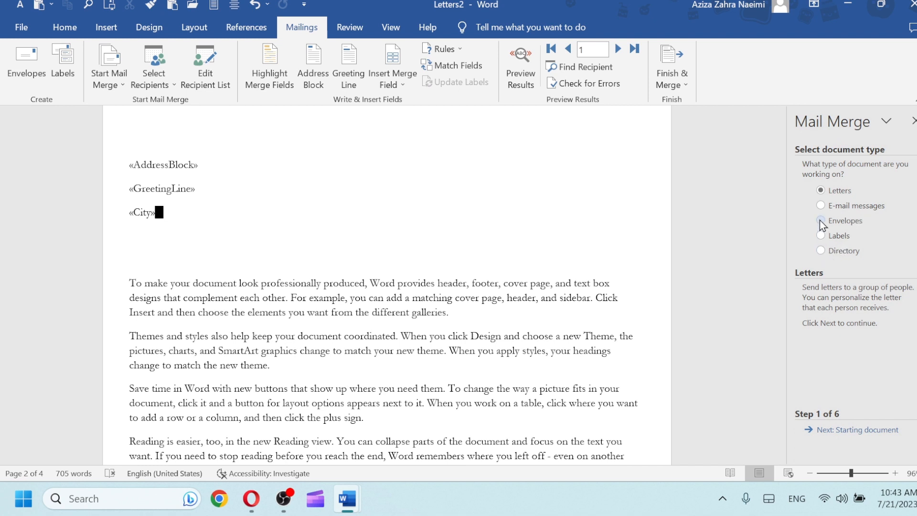
Choose E-mail messages, advance to step 2, and delete the two typed addresses above the fields
{"action": "left_click", "coordinate": [820, 206]}
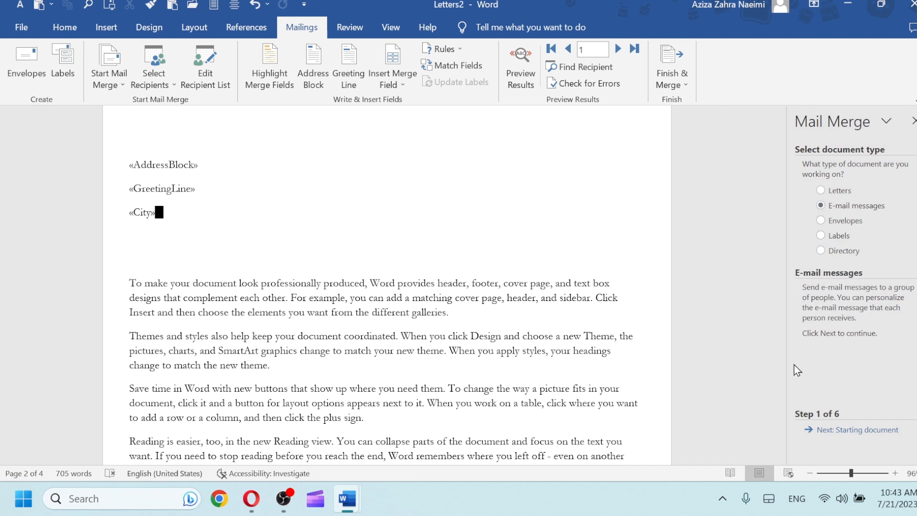
{"action": "left_click", "coordinate": [838, 430]}
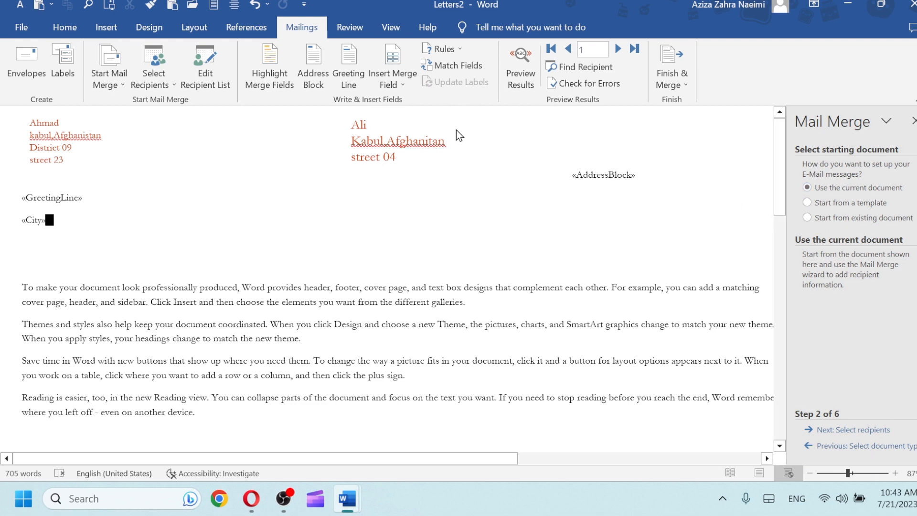
{"action": "left_click_drag", "start_coordinate": [440, 160], "coordinate": [56, 125]}
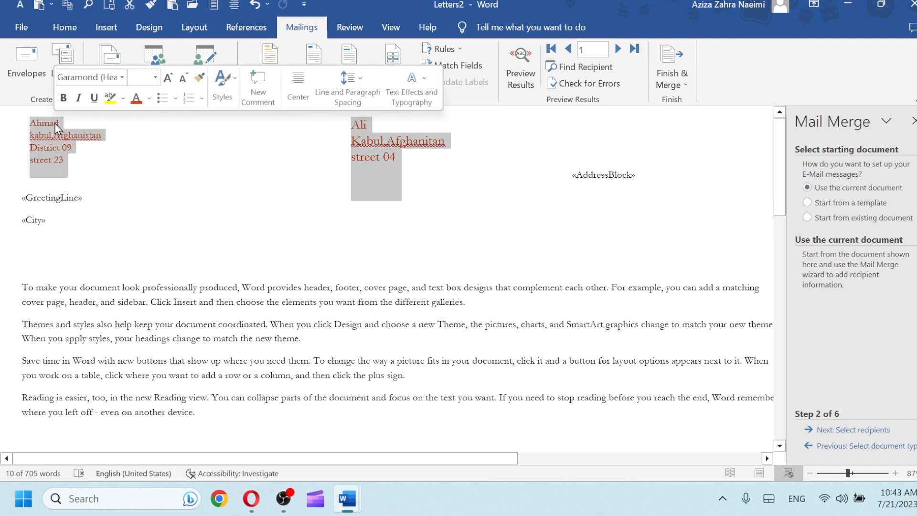
{"action": "key", "text": "BackSpace"}
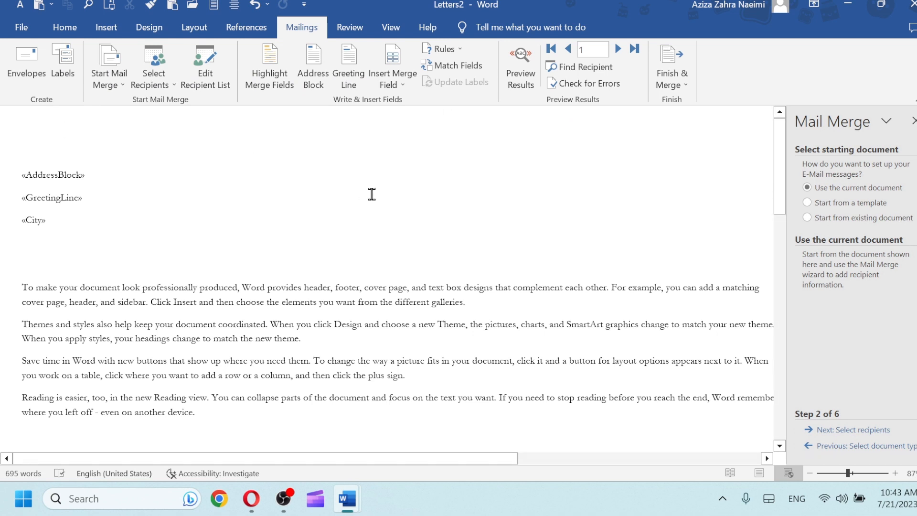
Review and keep the existing recipient list, then advance to step 4, writing the e-mail message
{"action": "left_click", "coordinate": [832, 432]}
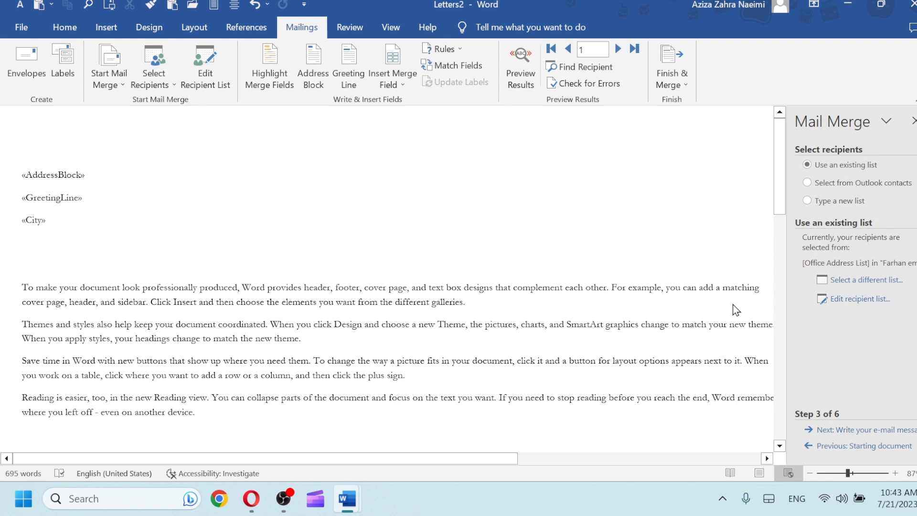
{"action": "left_click", "coordinate": [857, 304]}
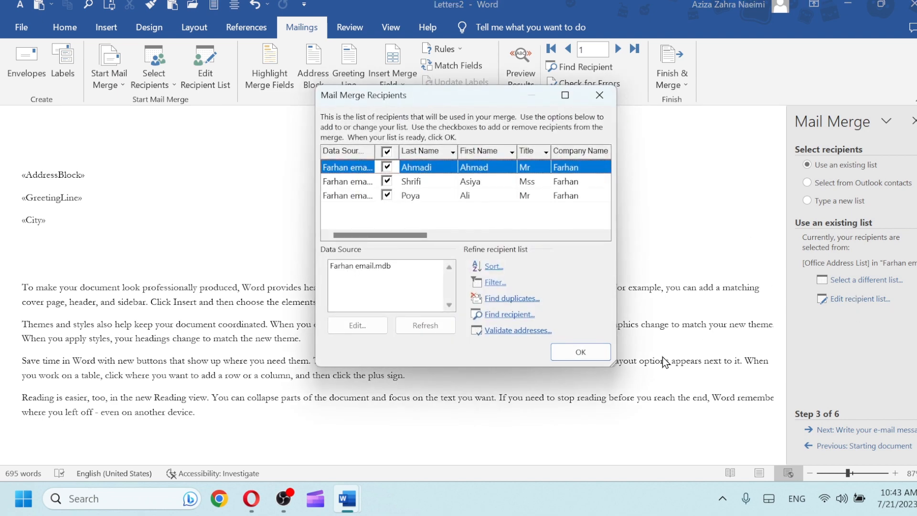
{"action": "left_click", "coordinate": [578, 352]}
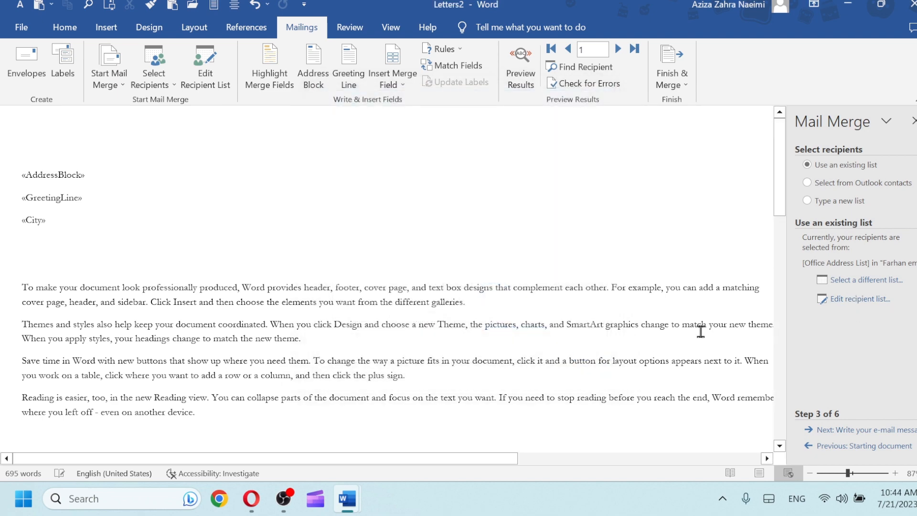
{"action": "left_click", "coordinate": [821, 285]}
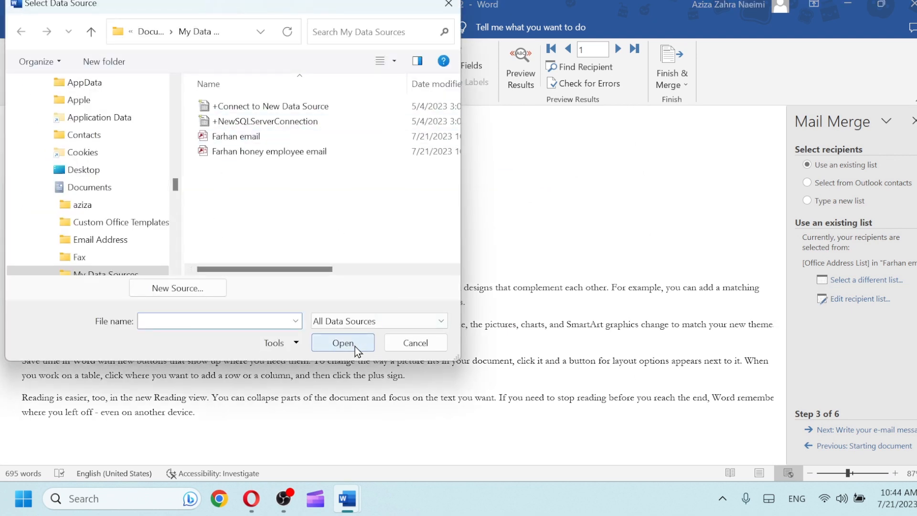
{"action": "left_click", "coordinate": [411, 342]}
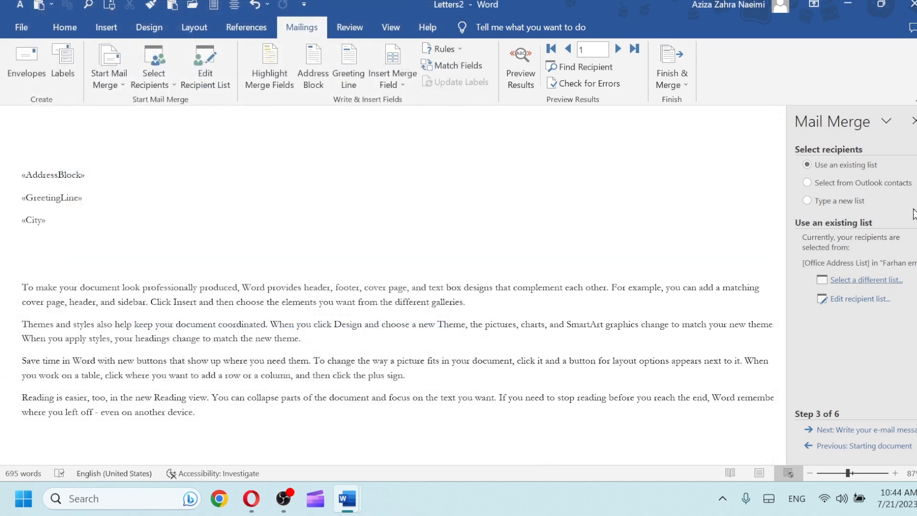
{"action": "left_click", "coordinate": [839, 432]}
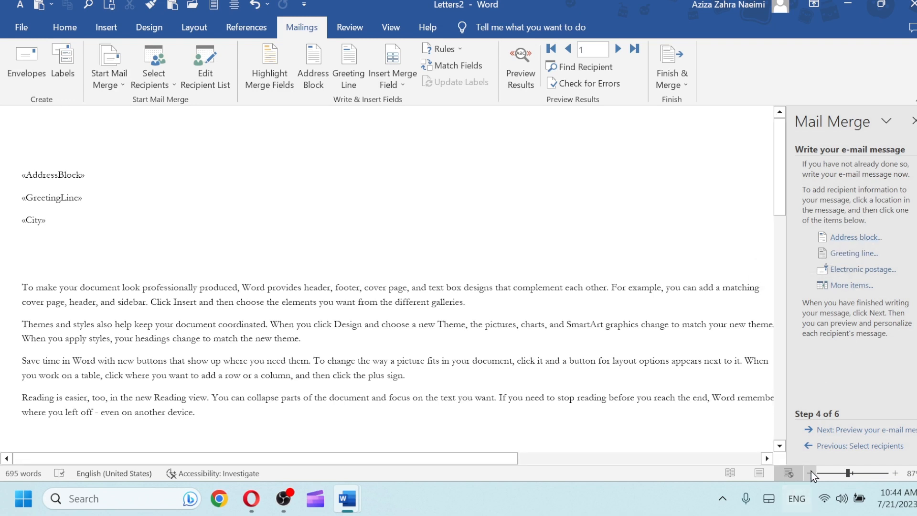
Preview the merged e-mail messages and step forward through recipients 2 and 3
{"action": "left_click", "coordinate": [837, 435]}
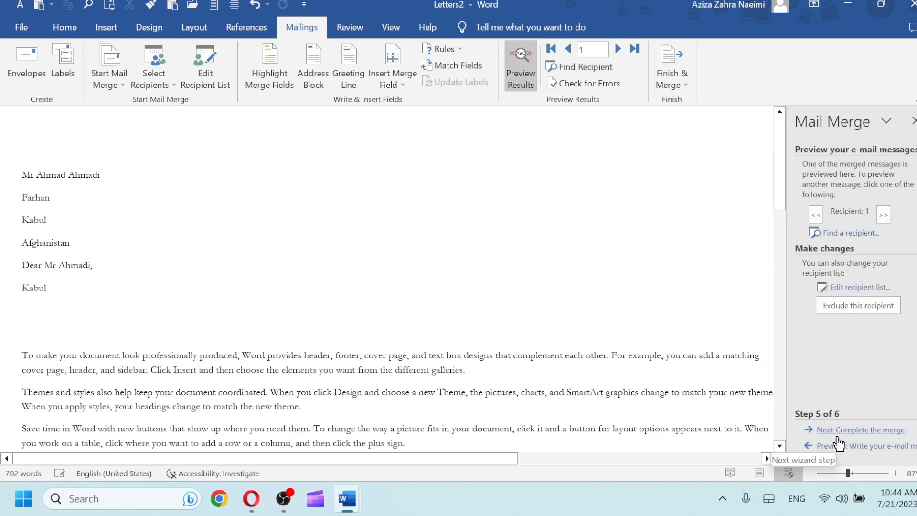
{"action": "left_click", "coordinate": [888, 214]}
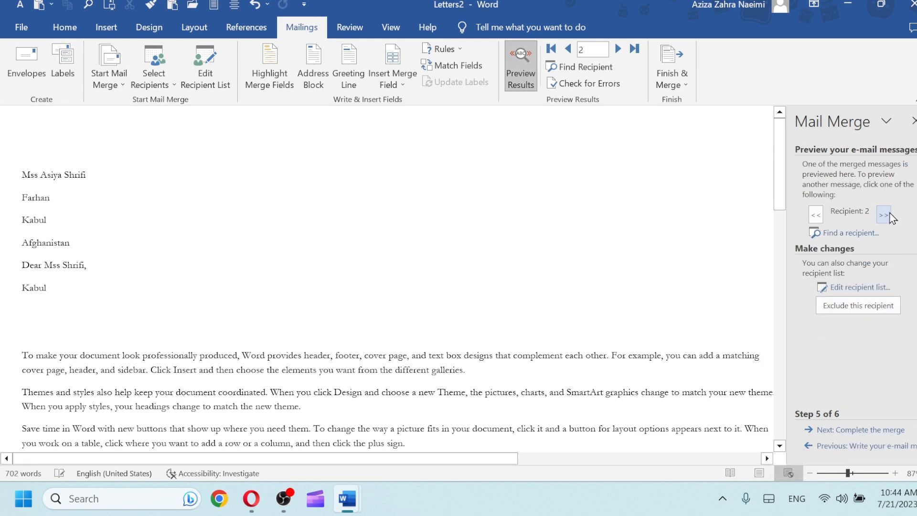
{"action": "left_click", "coordinate": [886, 216]}
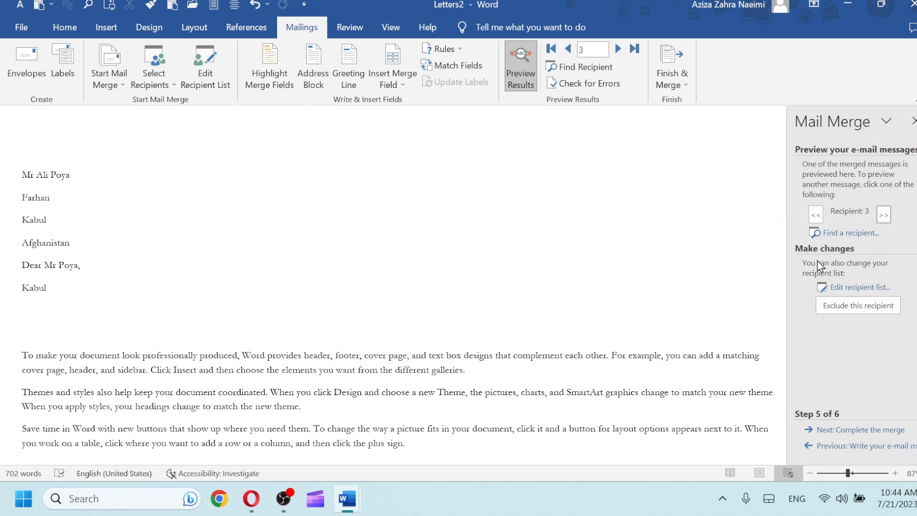
{"action": "left_click", "coordinate": [839, 308]}
{"action": "left_click", "coordinate": [838, 308]}
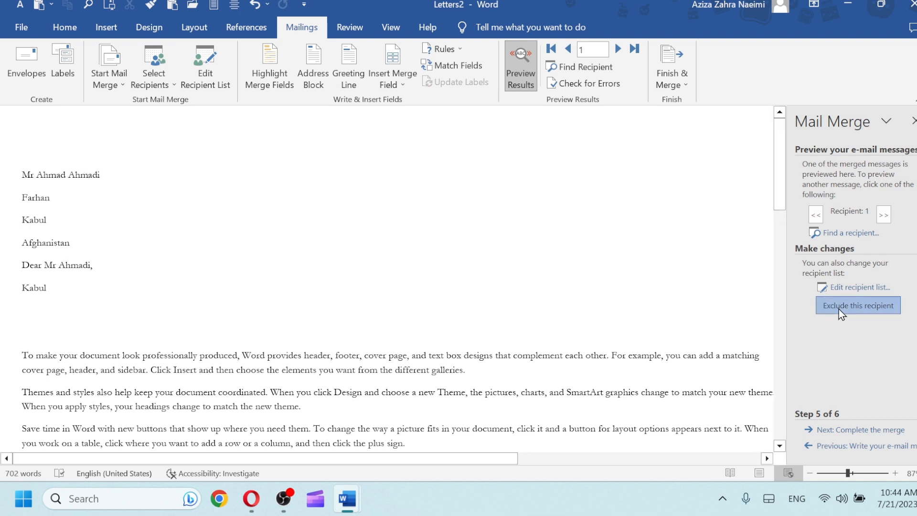
{"action": "left_click", "coordinate": [838, 309]}
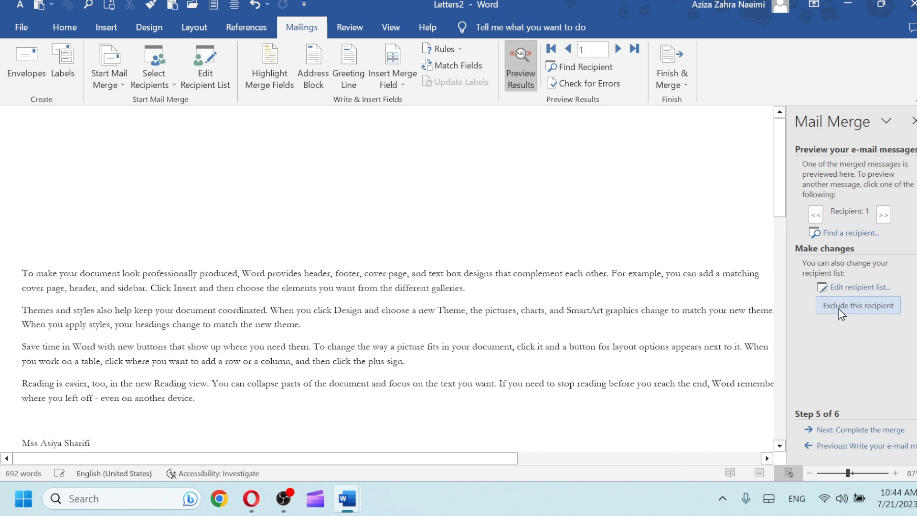
{"action": "left_click", "coordinate": [840, 287]}
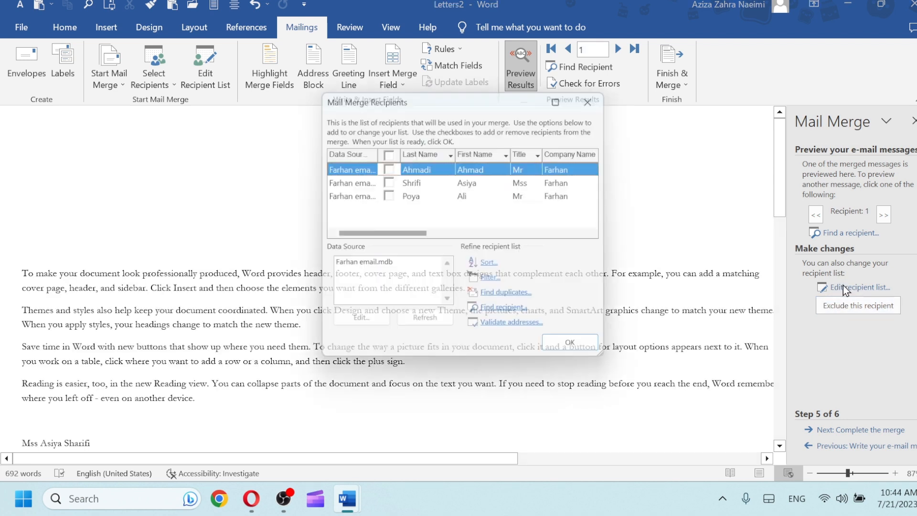
{"action": "left_click", "coordinate": [386, 166]}
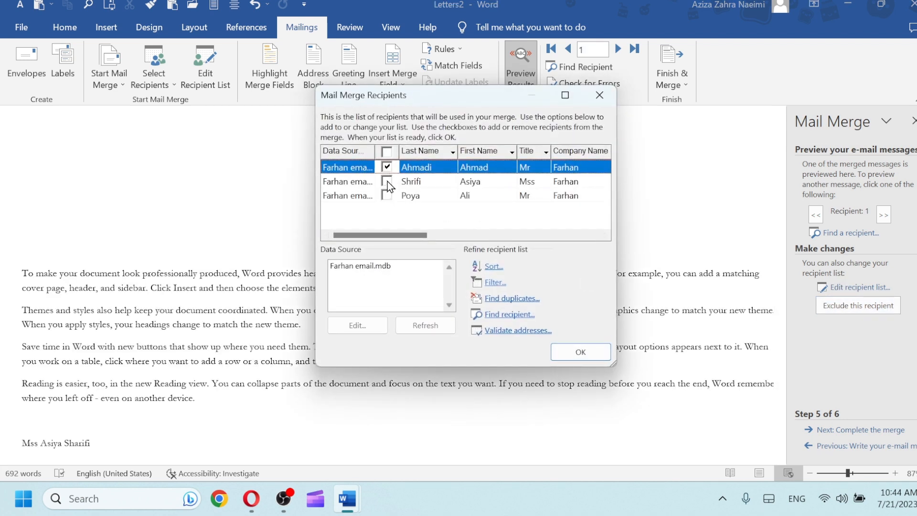
{"action": "left_click", "coordinate": [387, 181]}
{"action": "left_click", "coordinate": [387, 195]}
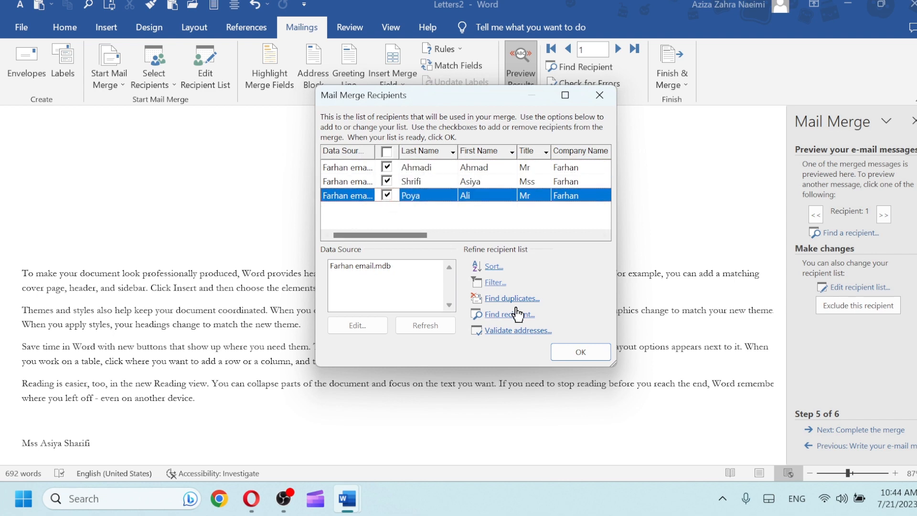
{"action": "left_click", "coordinate": [580, 348]}
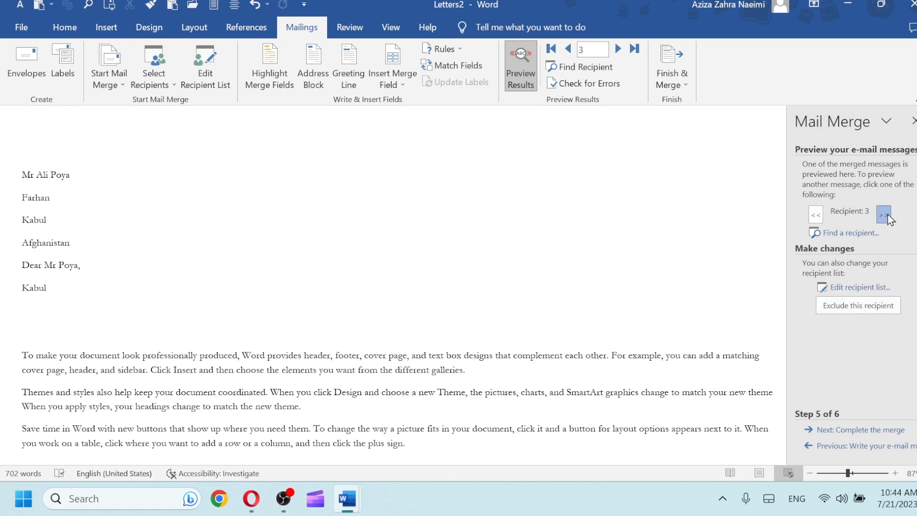
Exclude recipient 2, re-tick it in the recipient list, then advance to Complete the merge
{"action": "left_click", "coordinate": [818, 217]}
{"action": "left_click", "coordinate": [842, 304]}
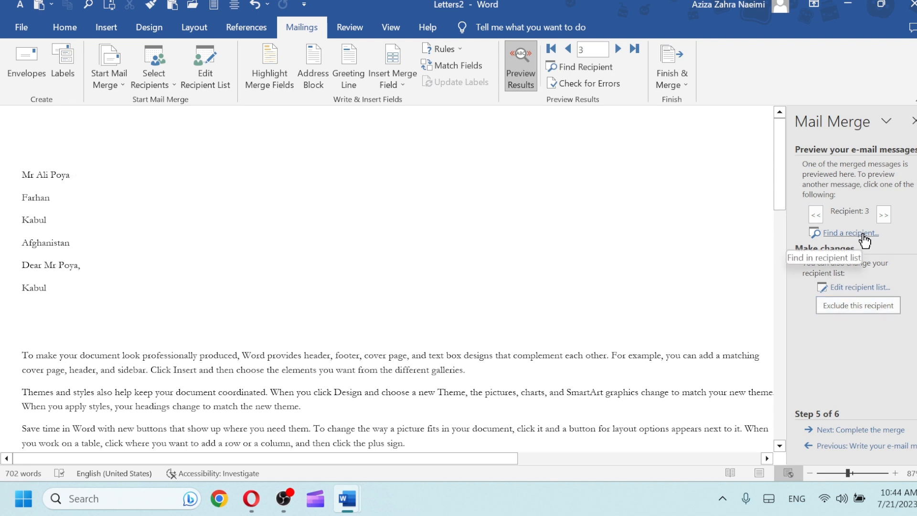
{"action": "left_click", "coordinate": [847, 287]}
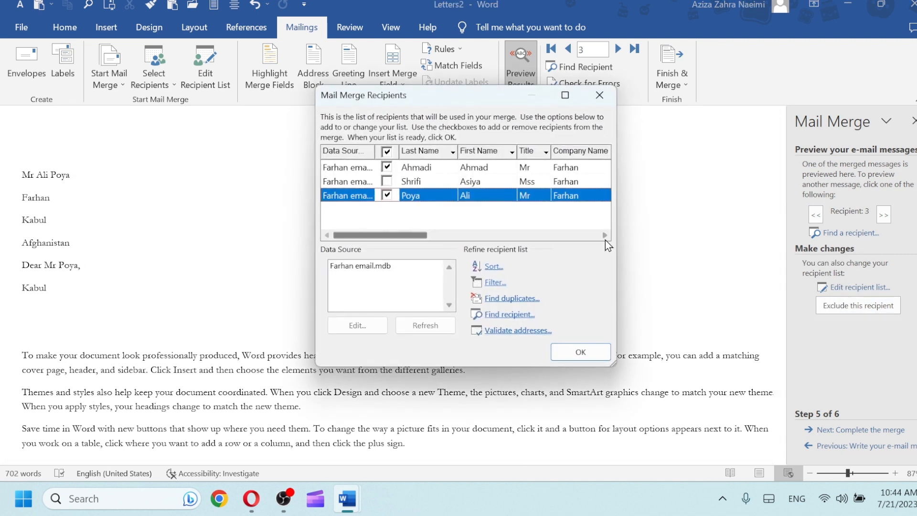
{"action": "left_click", "coordinate": [387, 181]}
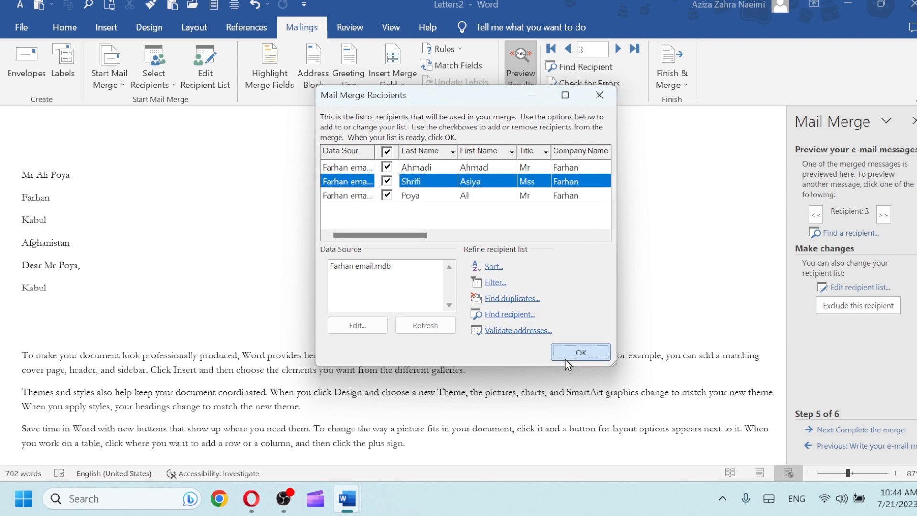
{"action": "left_click", "coordinate": [580, 352]}
{"action": "left_click", "coordinate": [829, 430]}
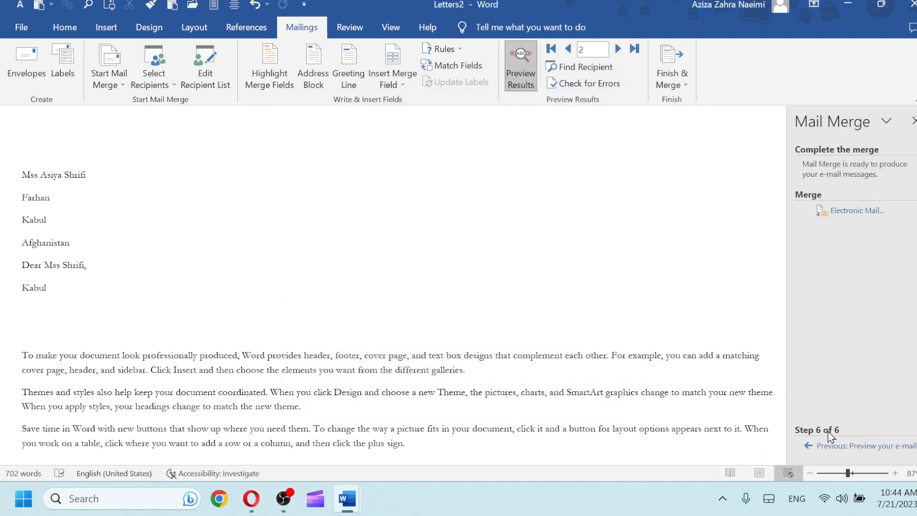
{"action": "left_click", "coordinate": [686, 82]}
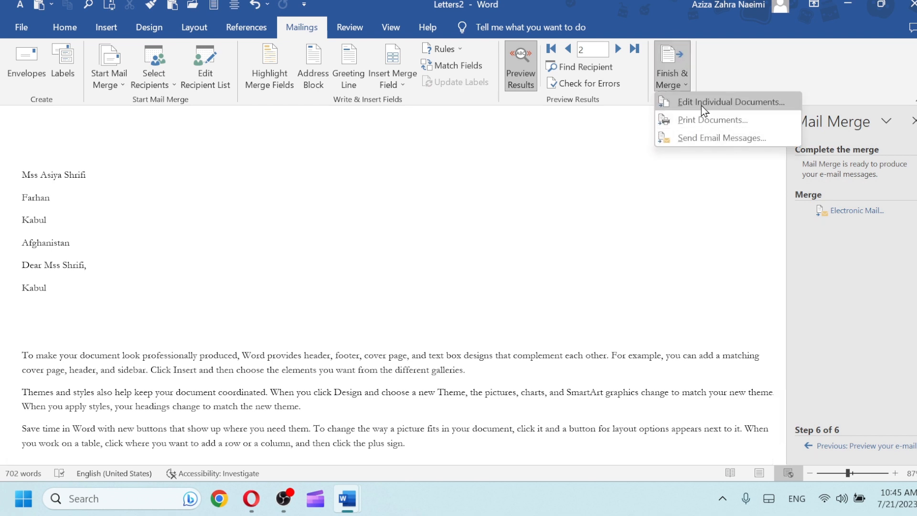
{"action": "left_click", "coordinate": [409, 371]}
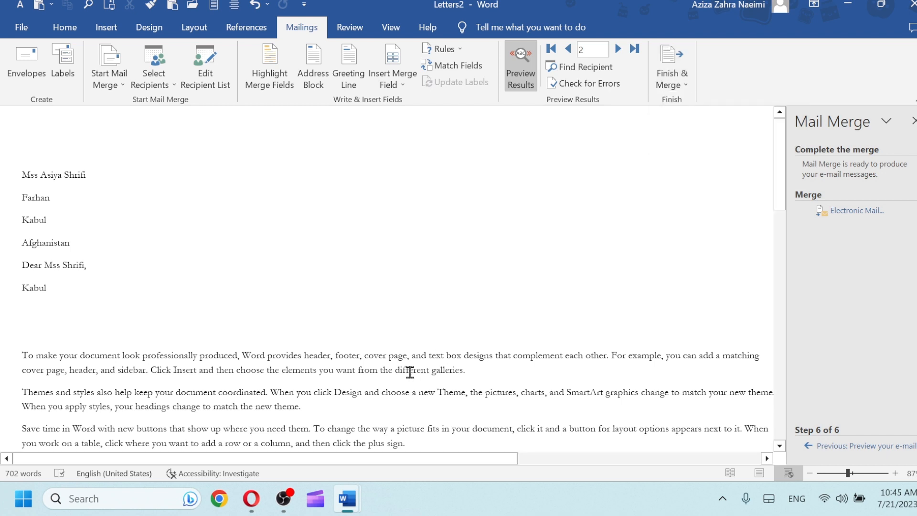